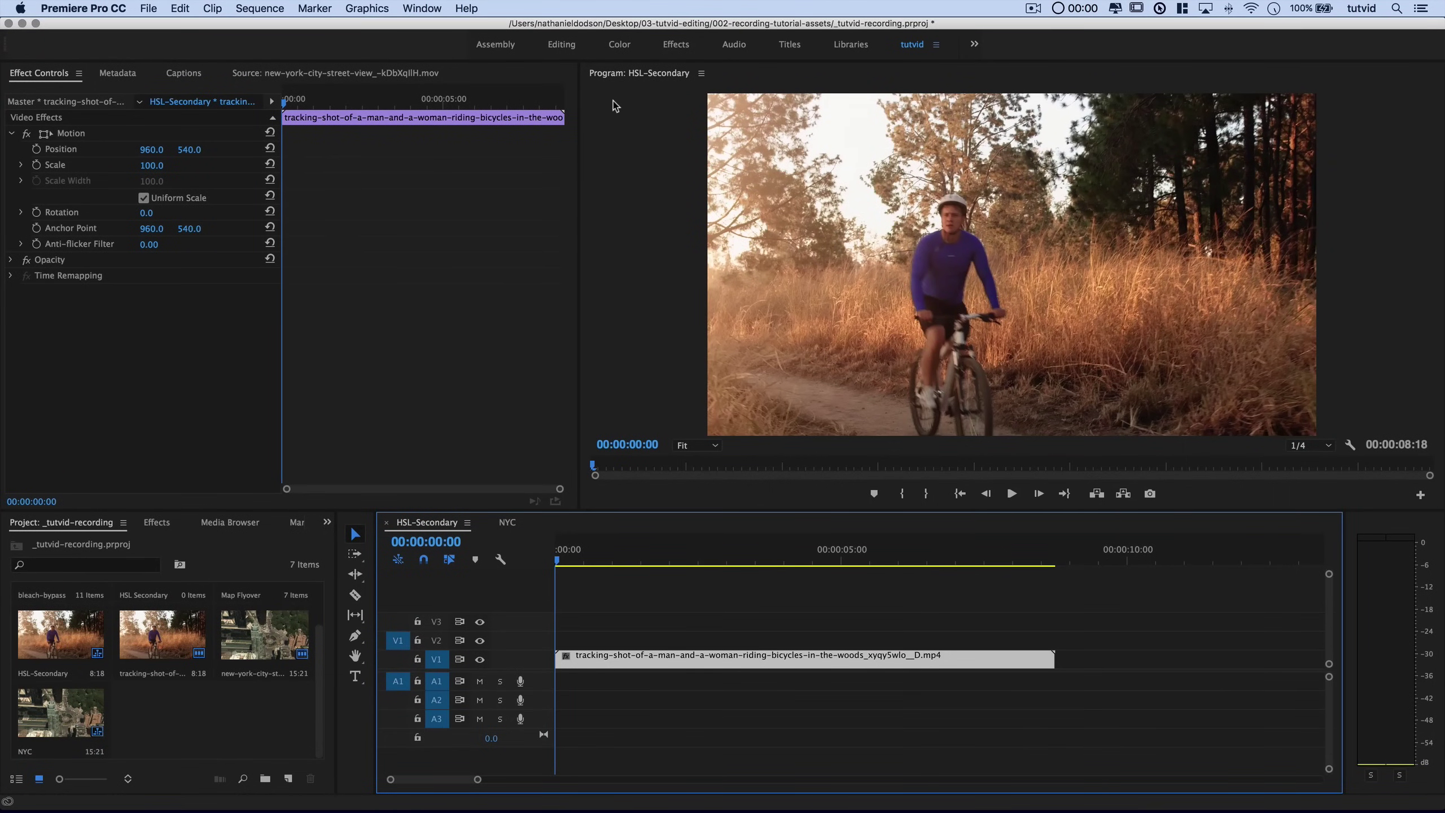
Step: Switch to the Color workspace, expand HSL Secondary and collapse Basic Correction in Lumetri Color
{"action": "left_click", "coordinate": [621, 44]}
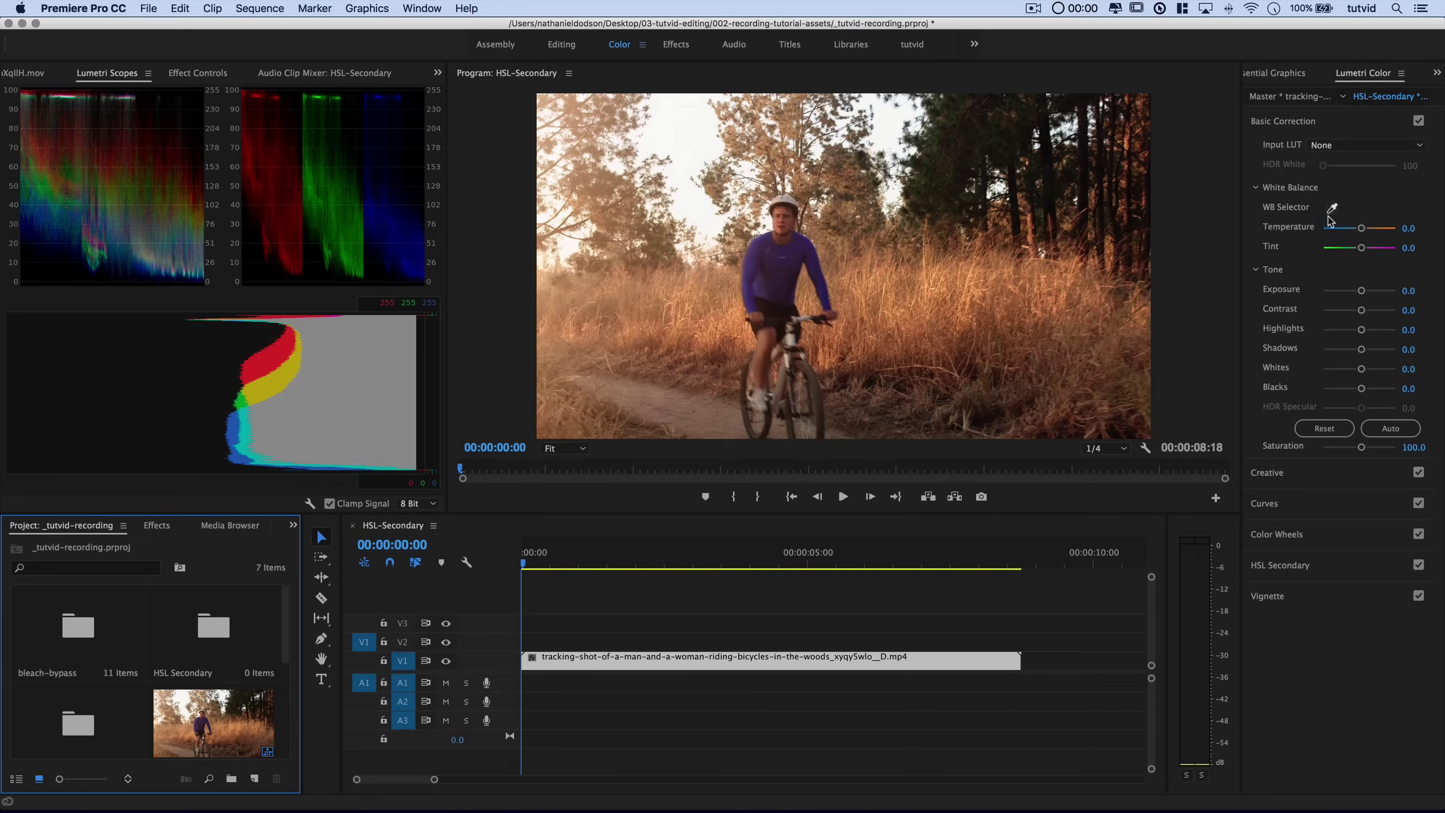
{"action": "left_click", "coordinate": [1276, 569]}
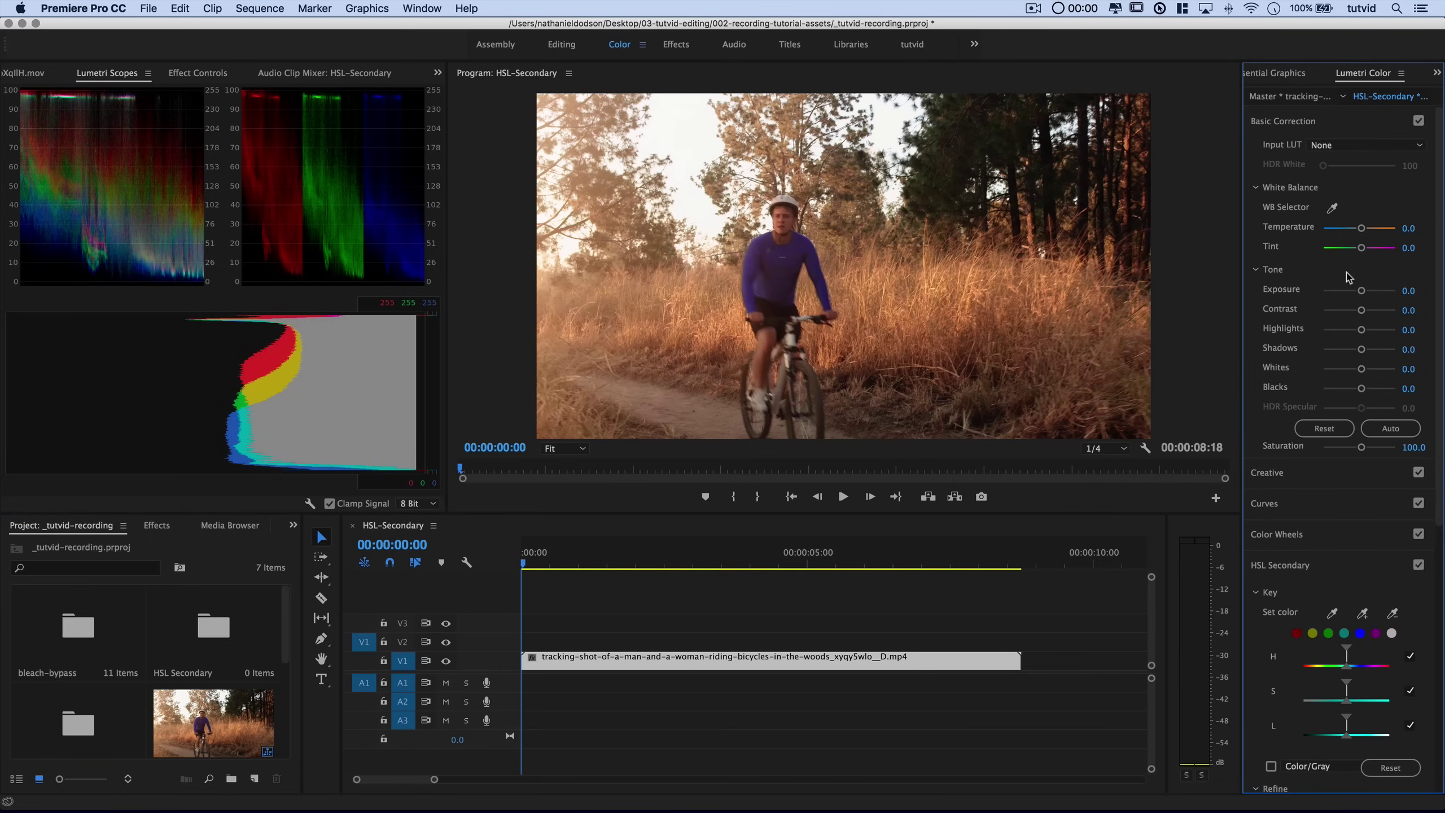
{"action": "left_click", "coordinate": [1291, 121]}
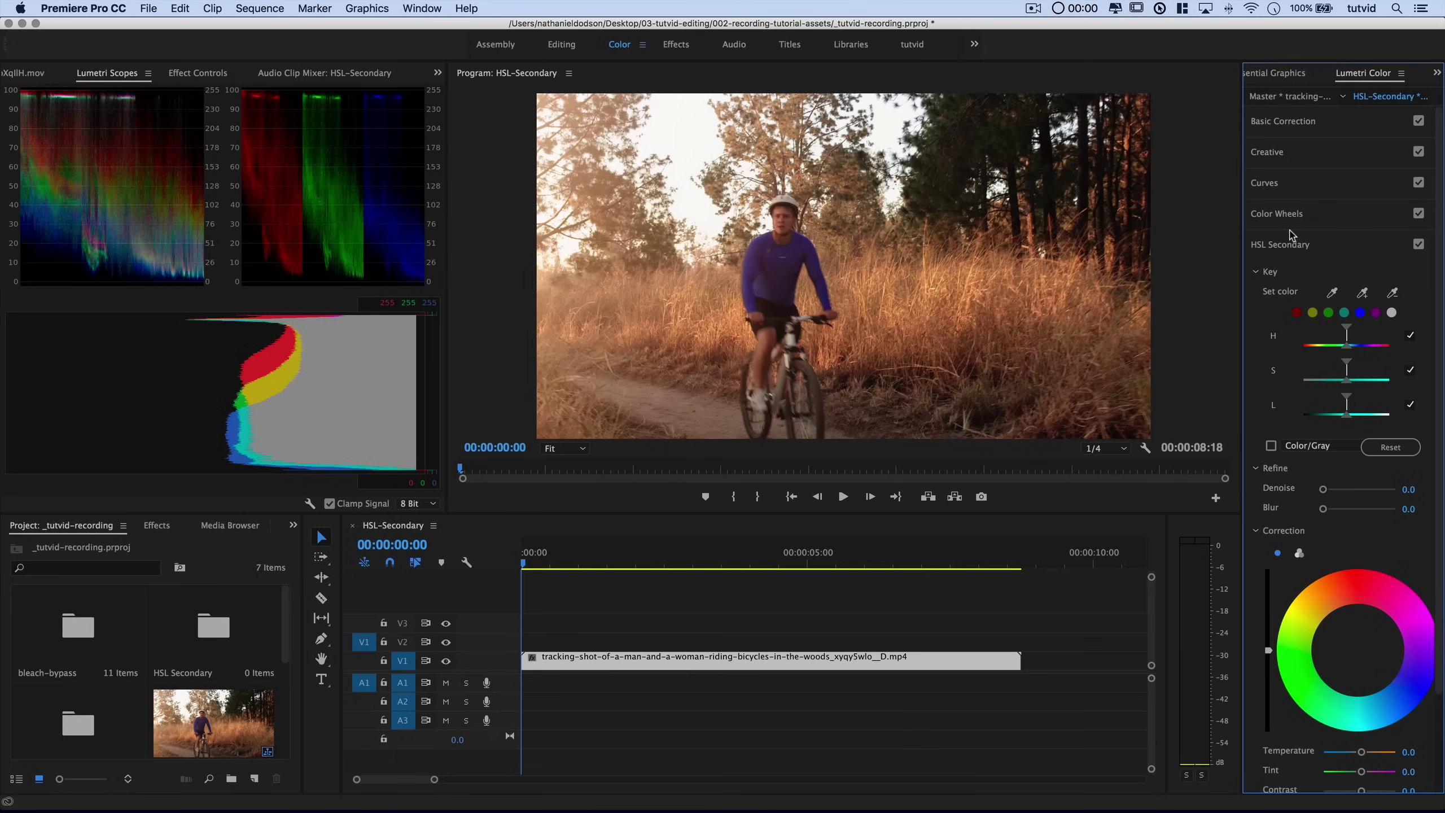
Step: In Basic Correction set Temperature 40.2, Contrast 36.1, Blacks -9.3 and Highlights -15.5
{"action": "left_click", "coordinate": [1309, 122]}
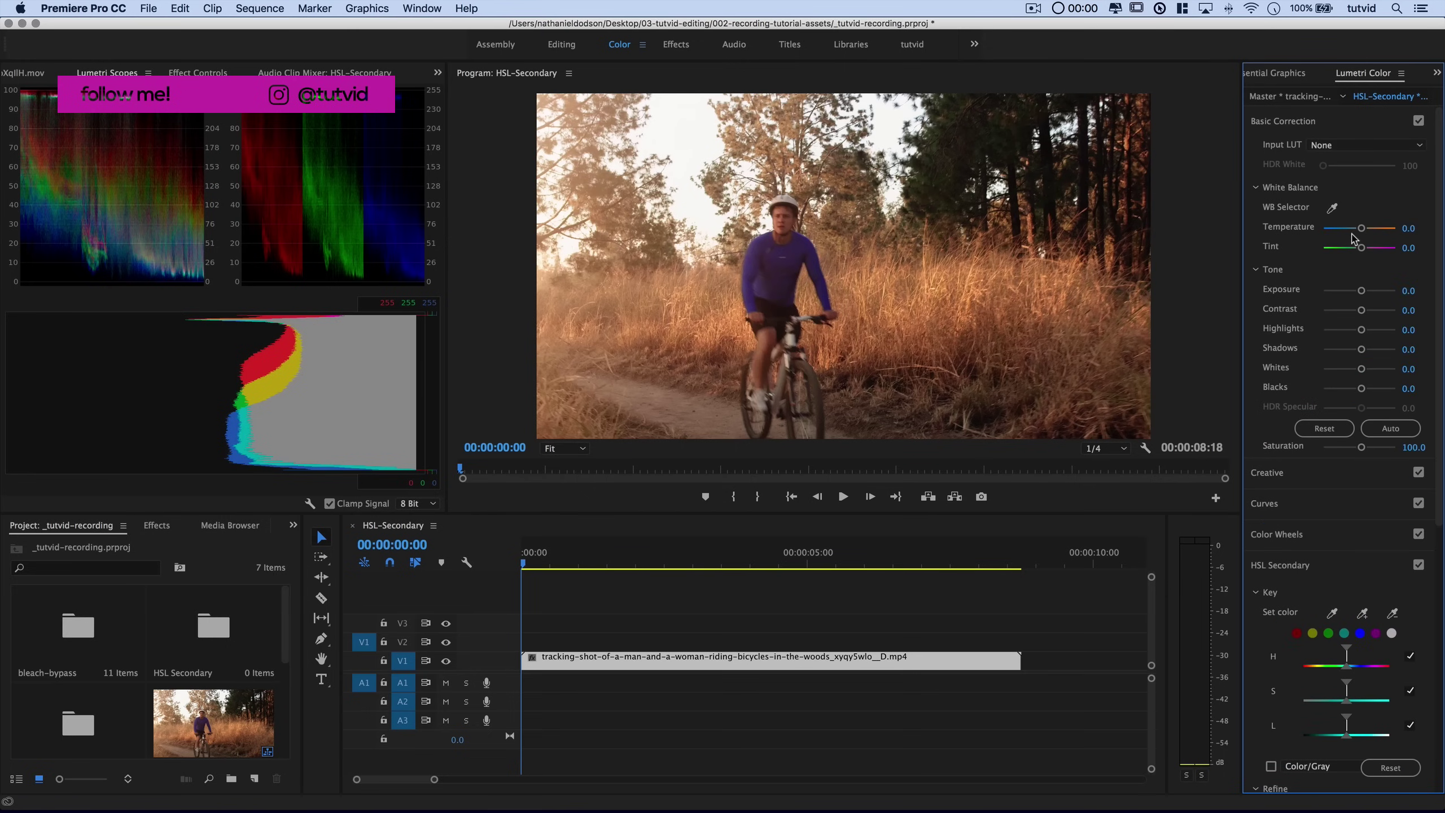
{"action": "left_click_drag", "start_coordinate": [1361, 229], "coordinate": [1374, 228]}
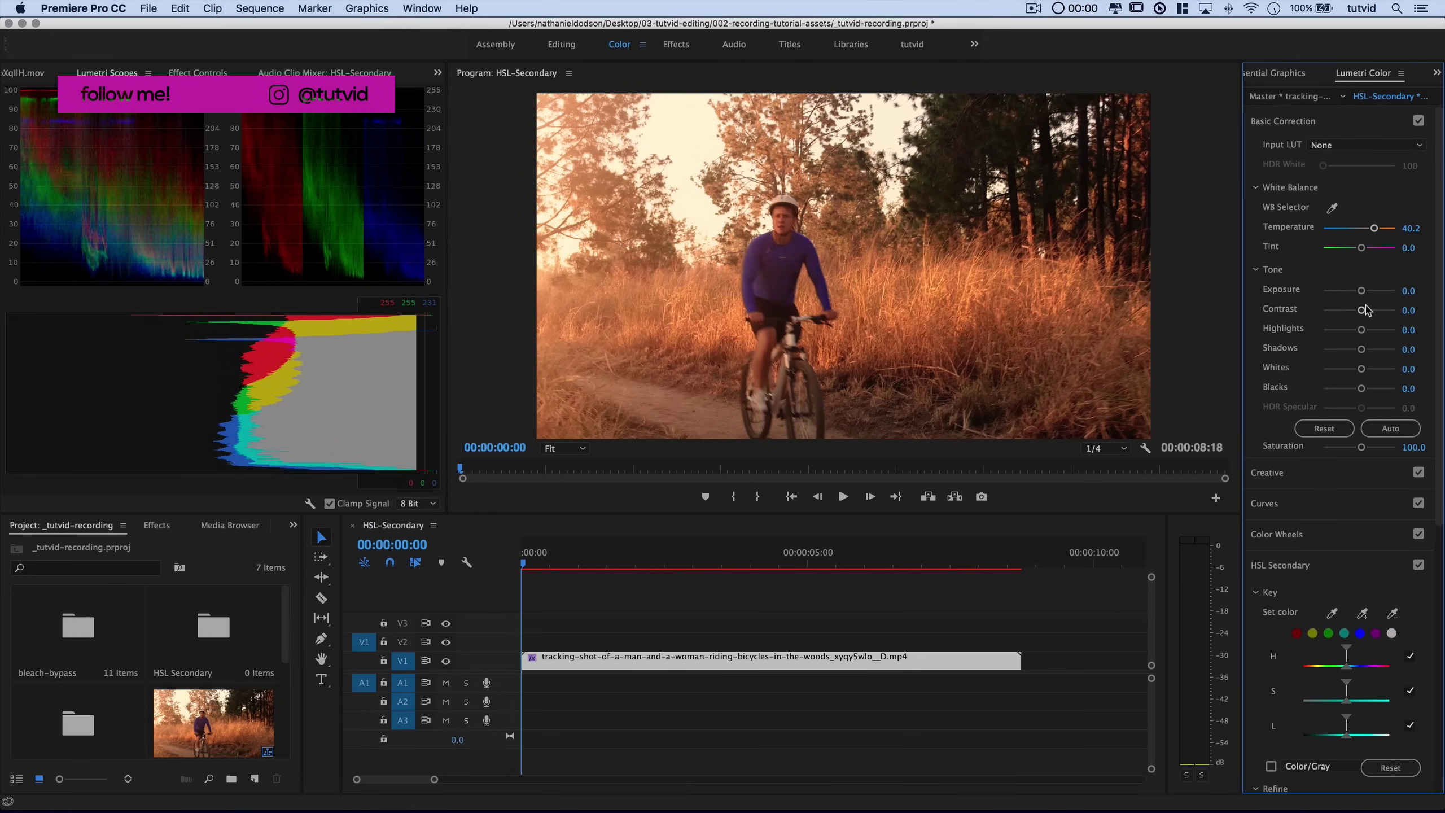
{"action": "left_click_drag", "start_coordinate": [1365, 310], "coordinate": [1376, 310]}
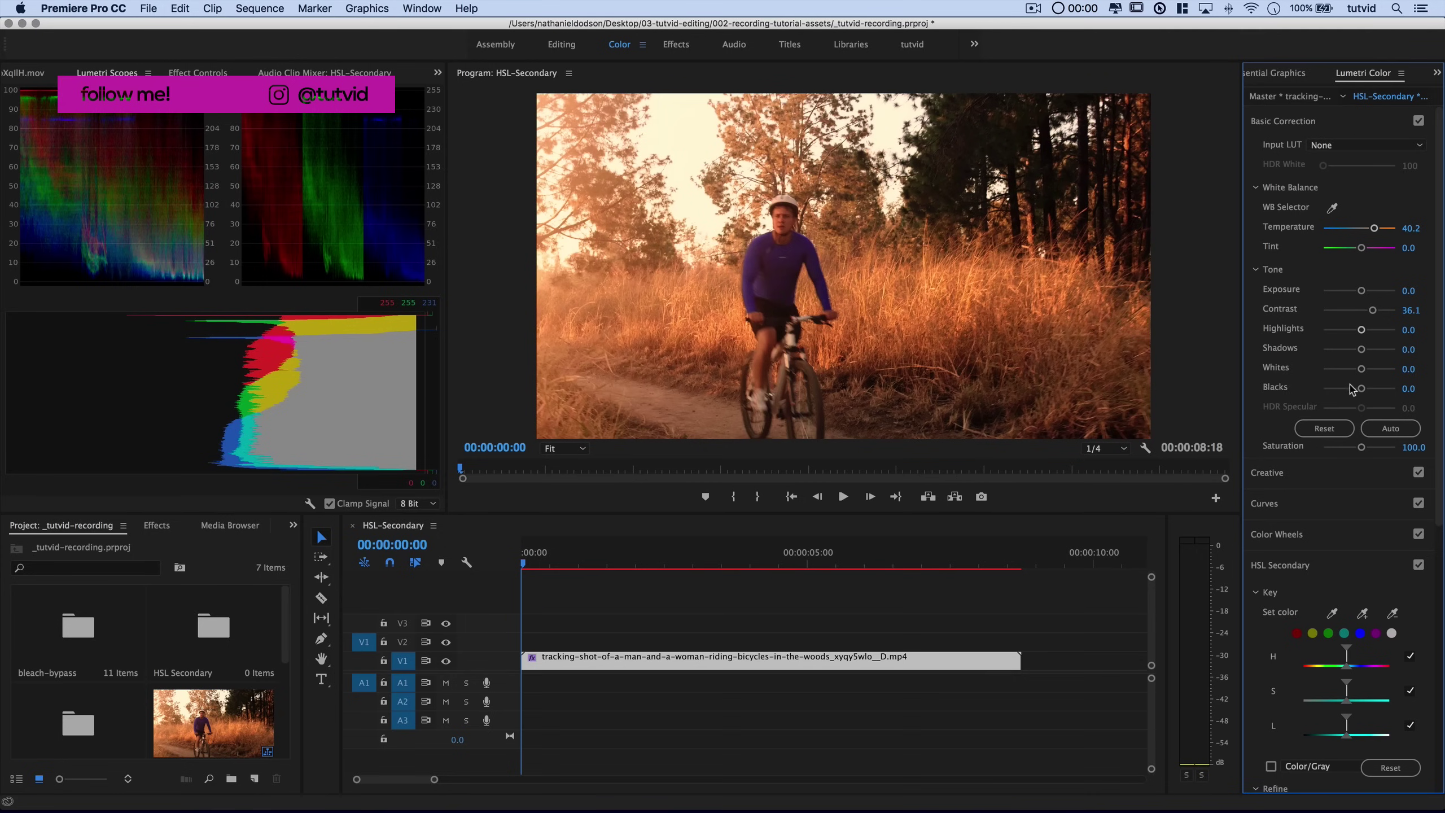
{"action": "left_click_drag", "start_coordinate": [1360, 390], "coordinate": [1356, 389]}
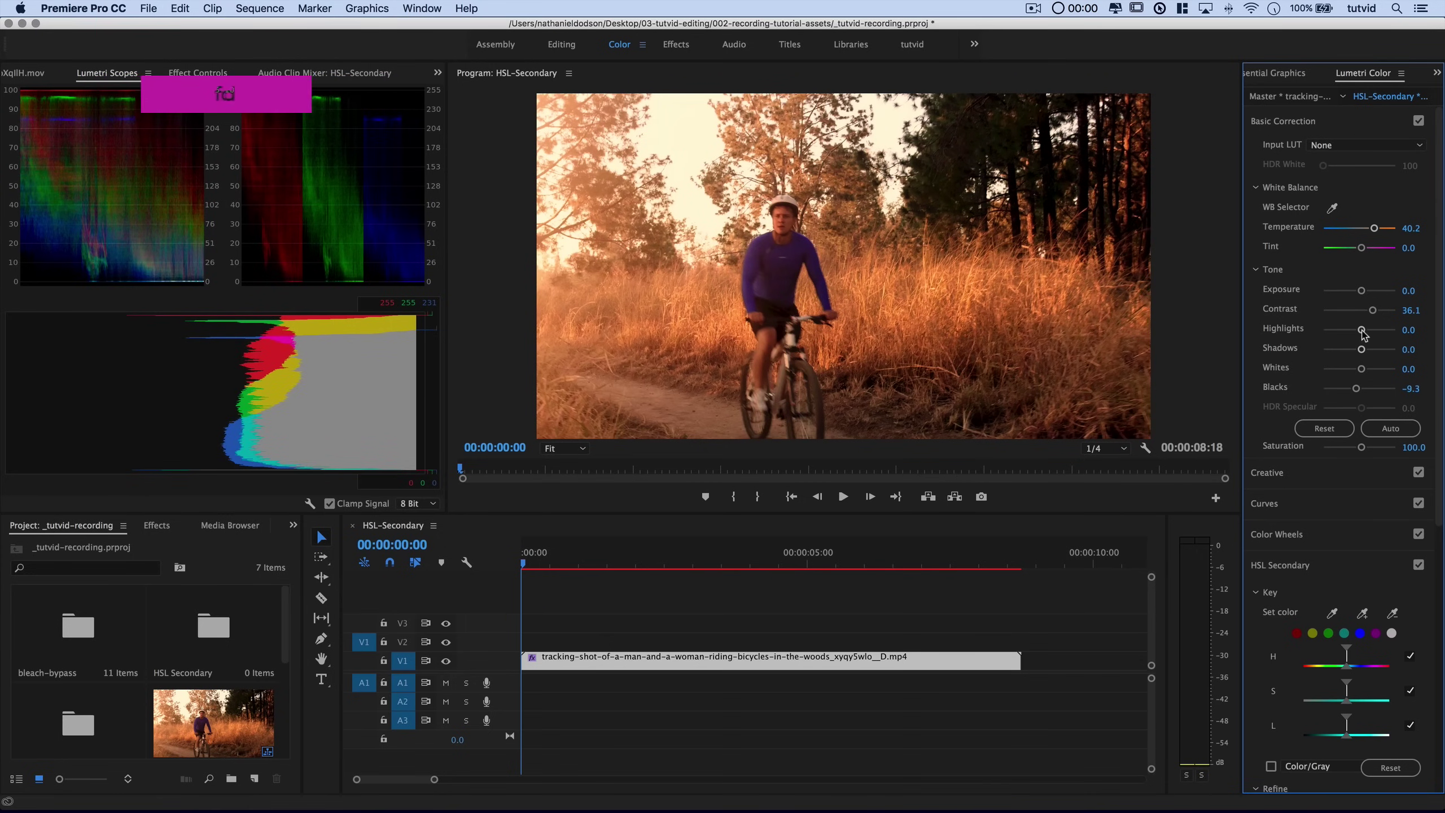
{"action": "left_click_drag", "start_coordinate": [1362, 329], "coordinate": [1355, 330]}
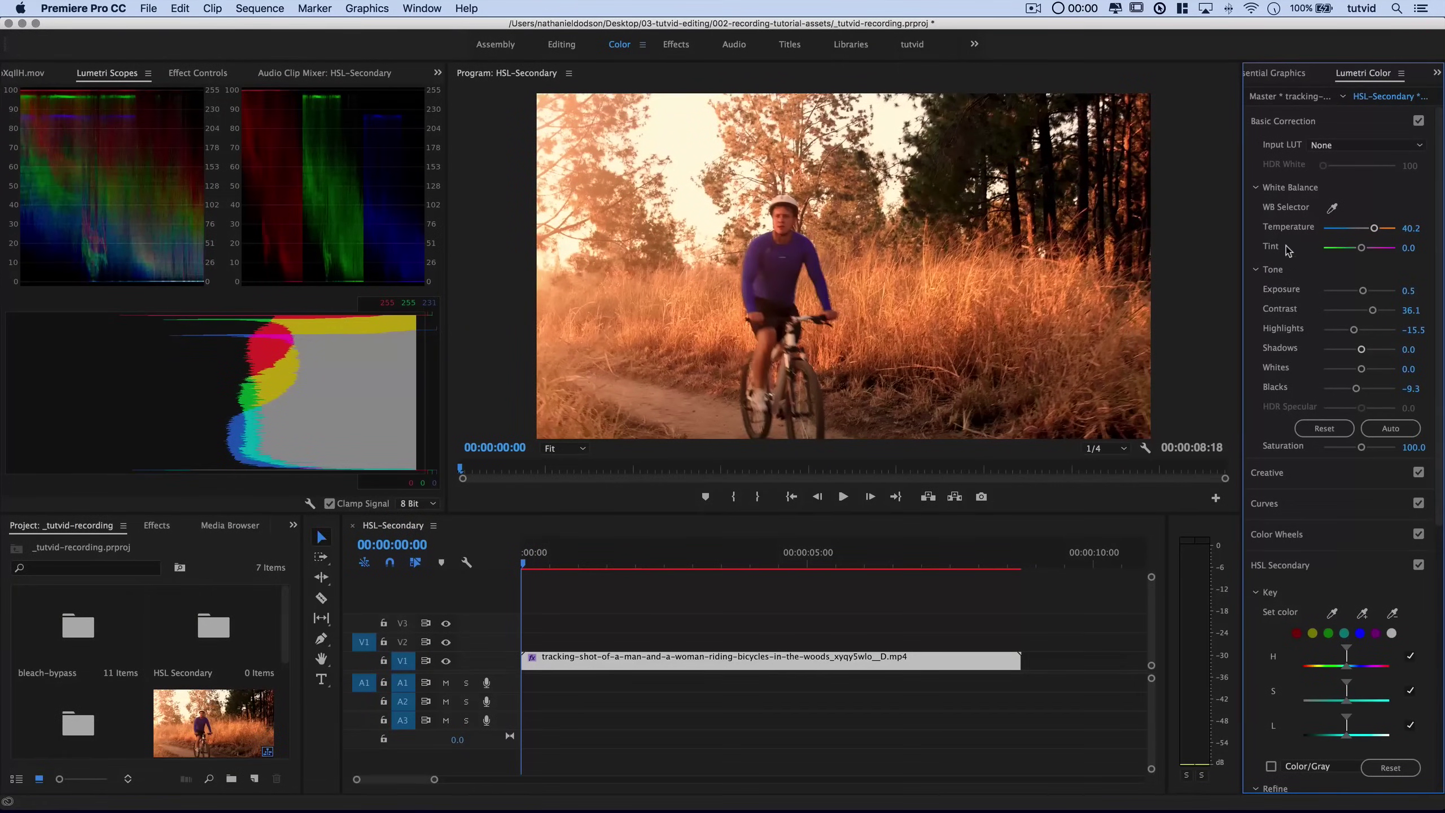
Step: Compare the base grade on and off, then move the playhead to 00:00:01:21
{"action": "left_click", "coordinate": [1327, 122]}
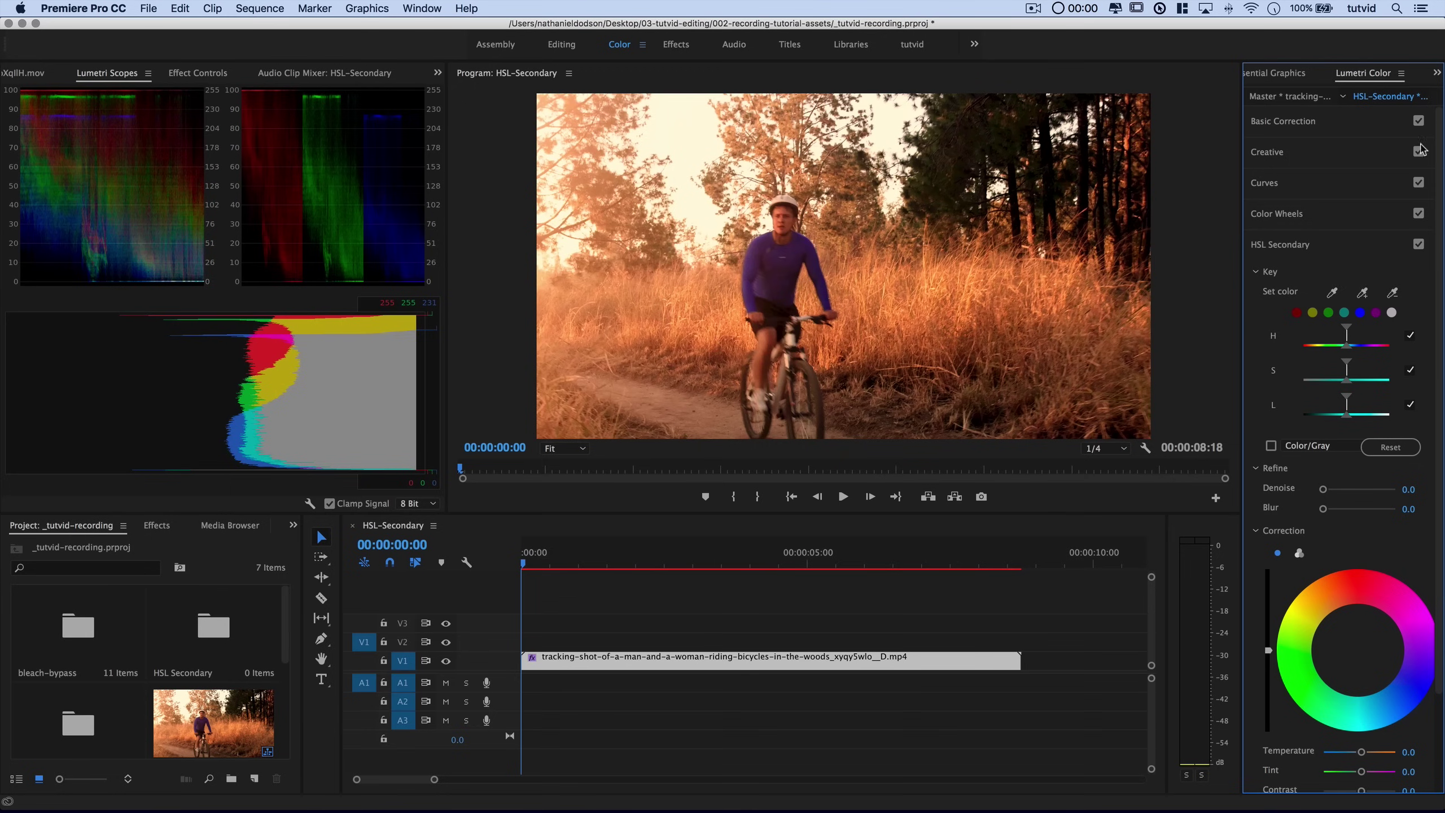
{"action": "left_click", "coordinate": [1418, 122]}
{"action": "left_click", "coordinate": [1418, 121]}
{"action": "left_click_drag", "start_coordinate": [580, 553], "coordinate": [629, 552]}
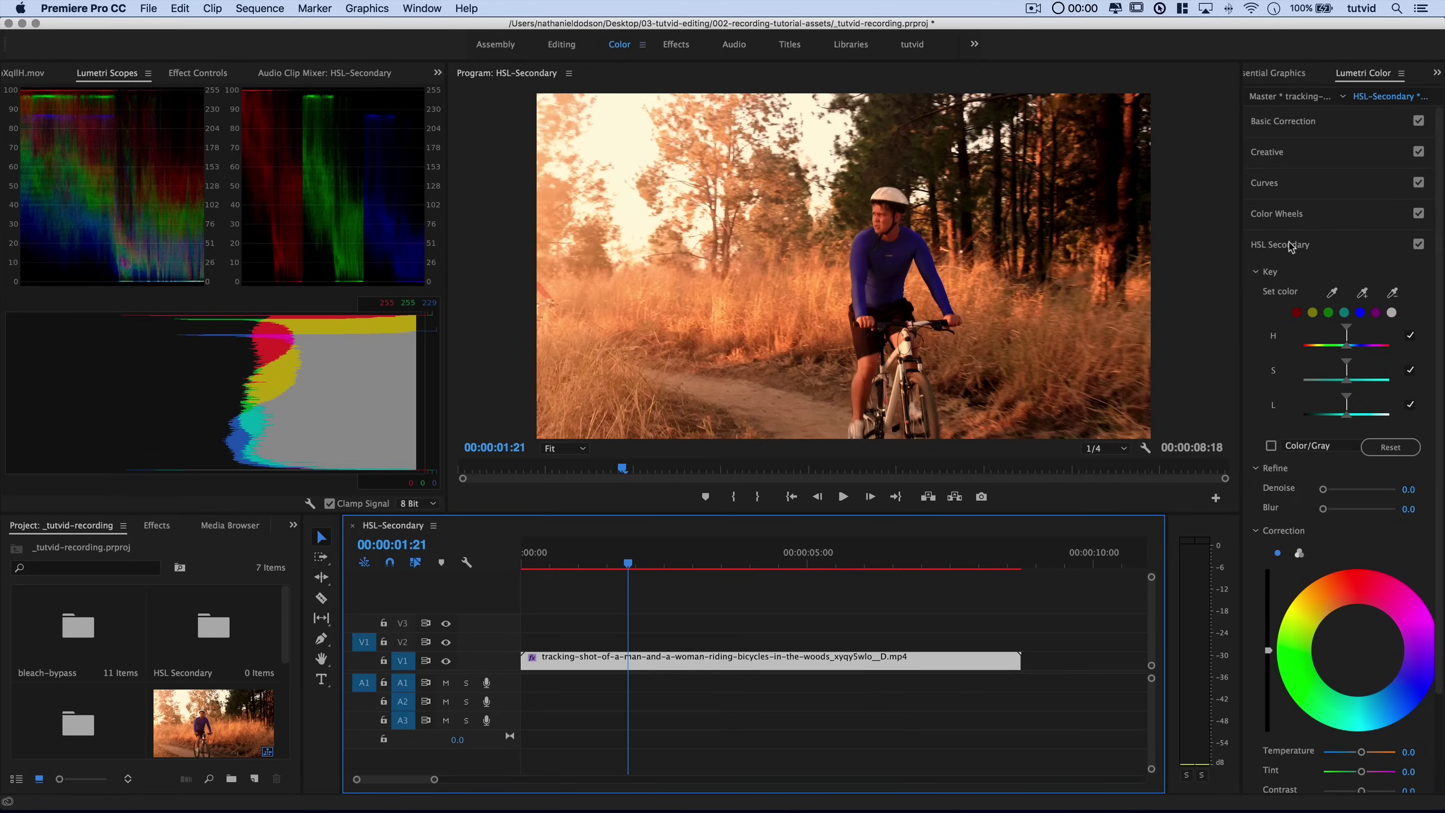
{"action": "left_click", "coordinate": [1361, 314]}
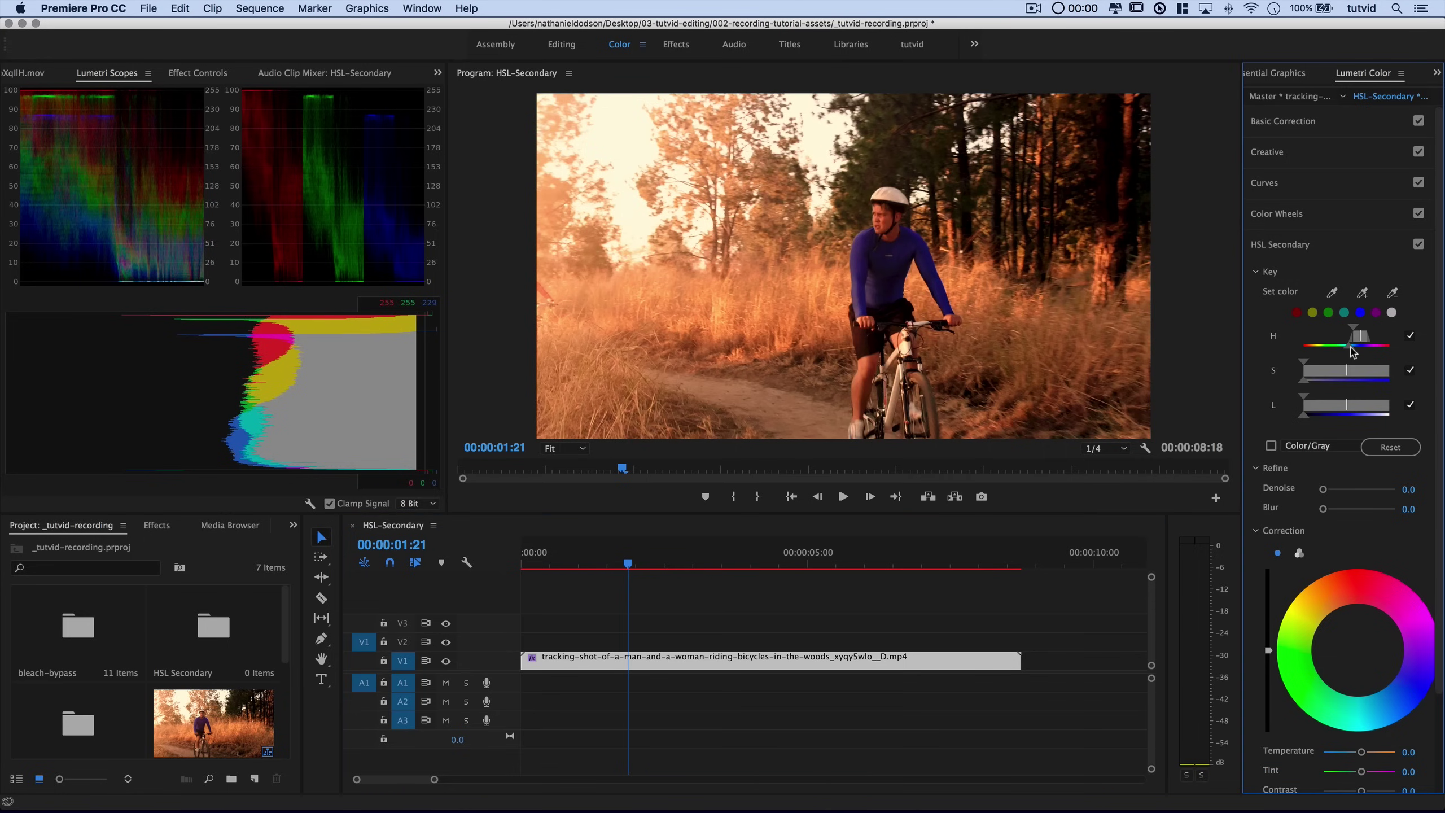
{"action": "left_click_drag", "start_coordinate": [1353, 350], "coordinate": [1342, 348]}
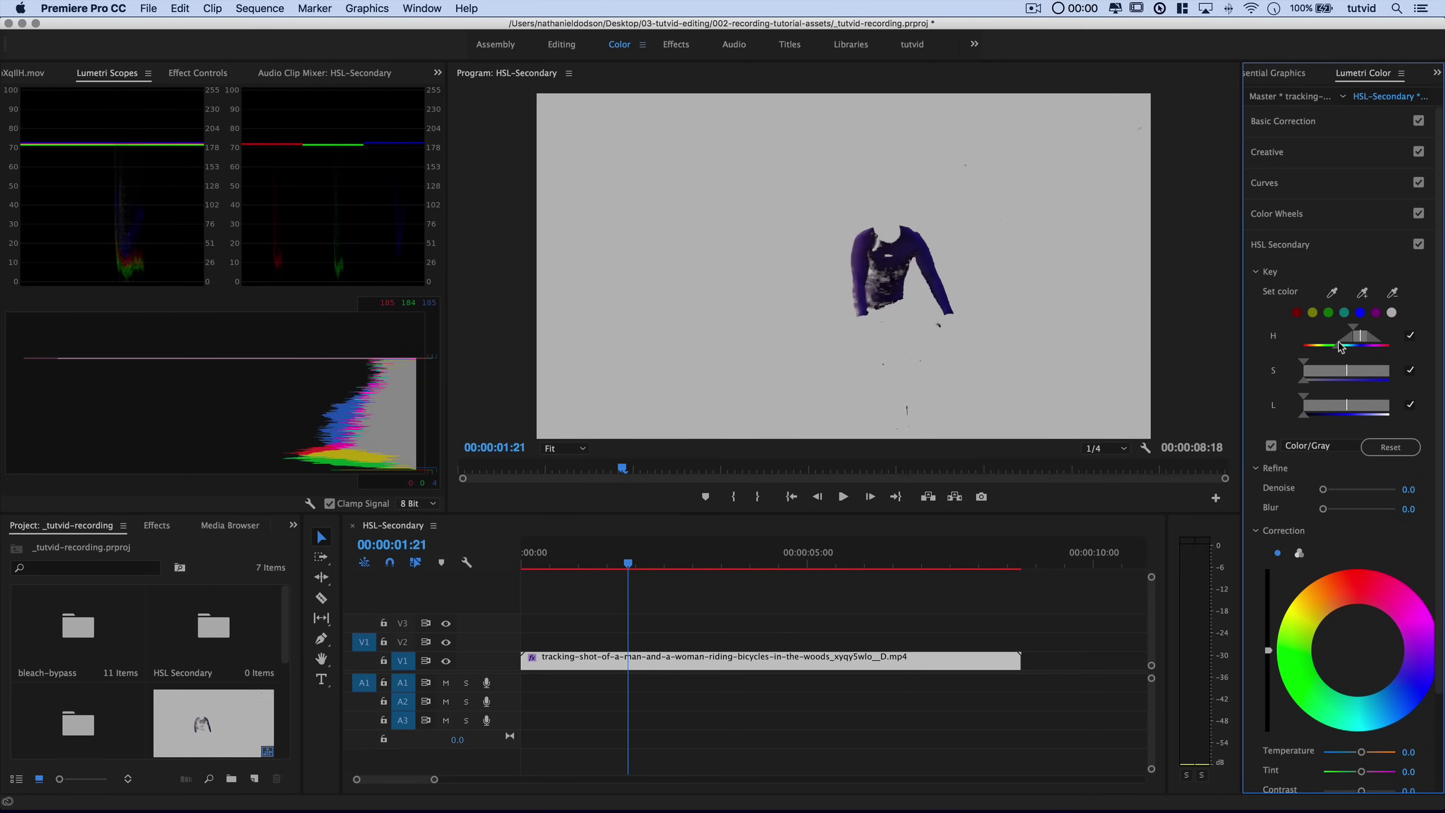
{"action": "left_click", "coordinate": [1271, 446]}
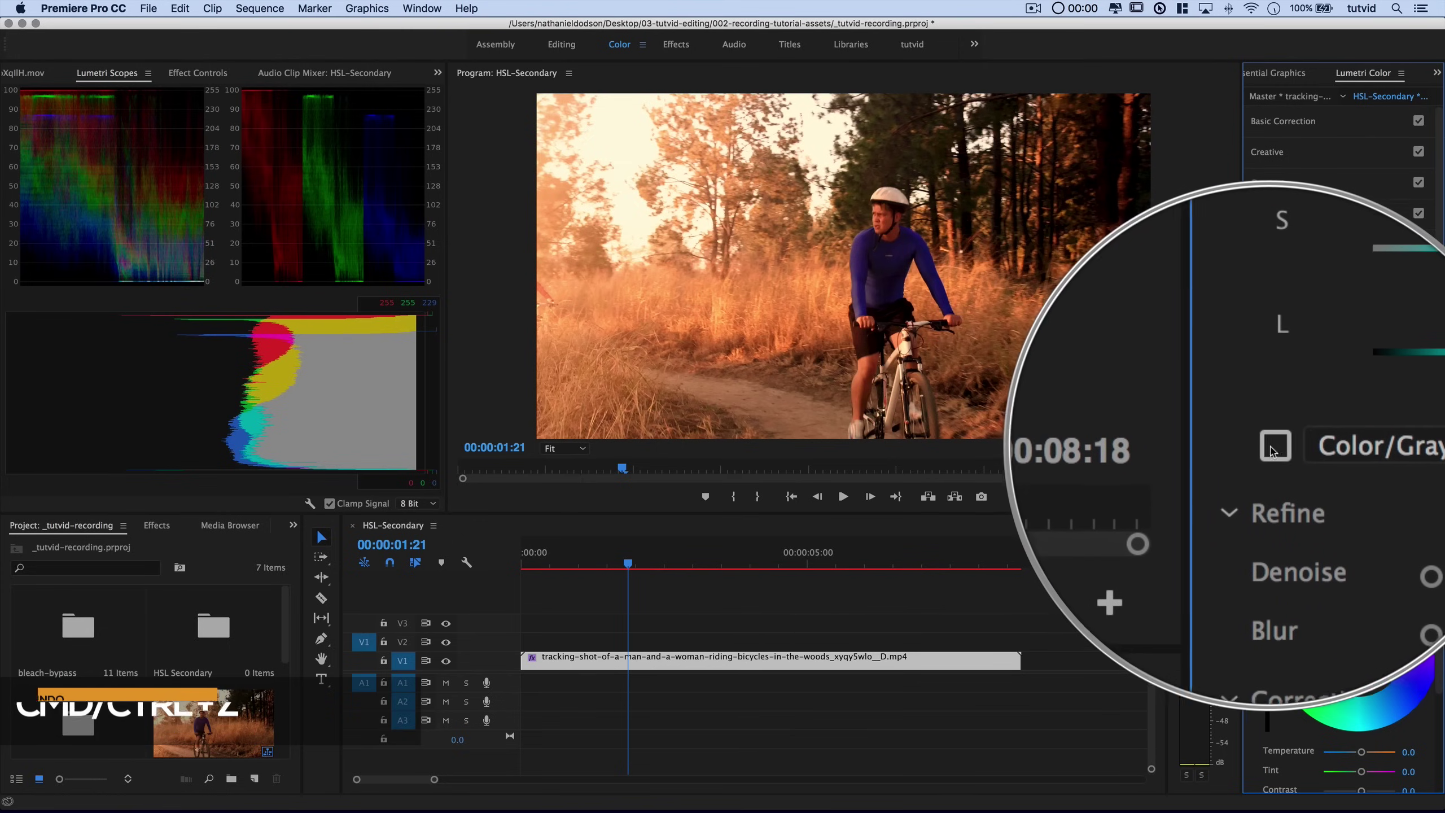
{"action": "left_click", "coordinate": [1272, 448]}
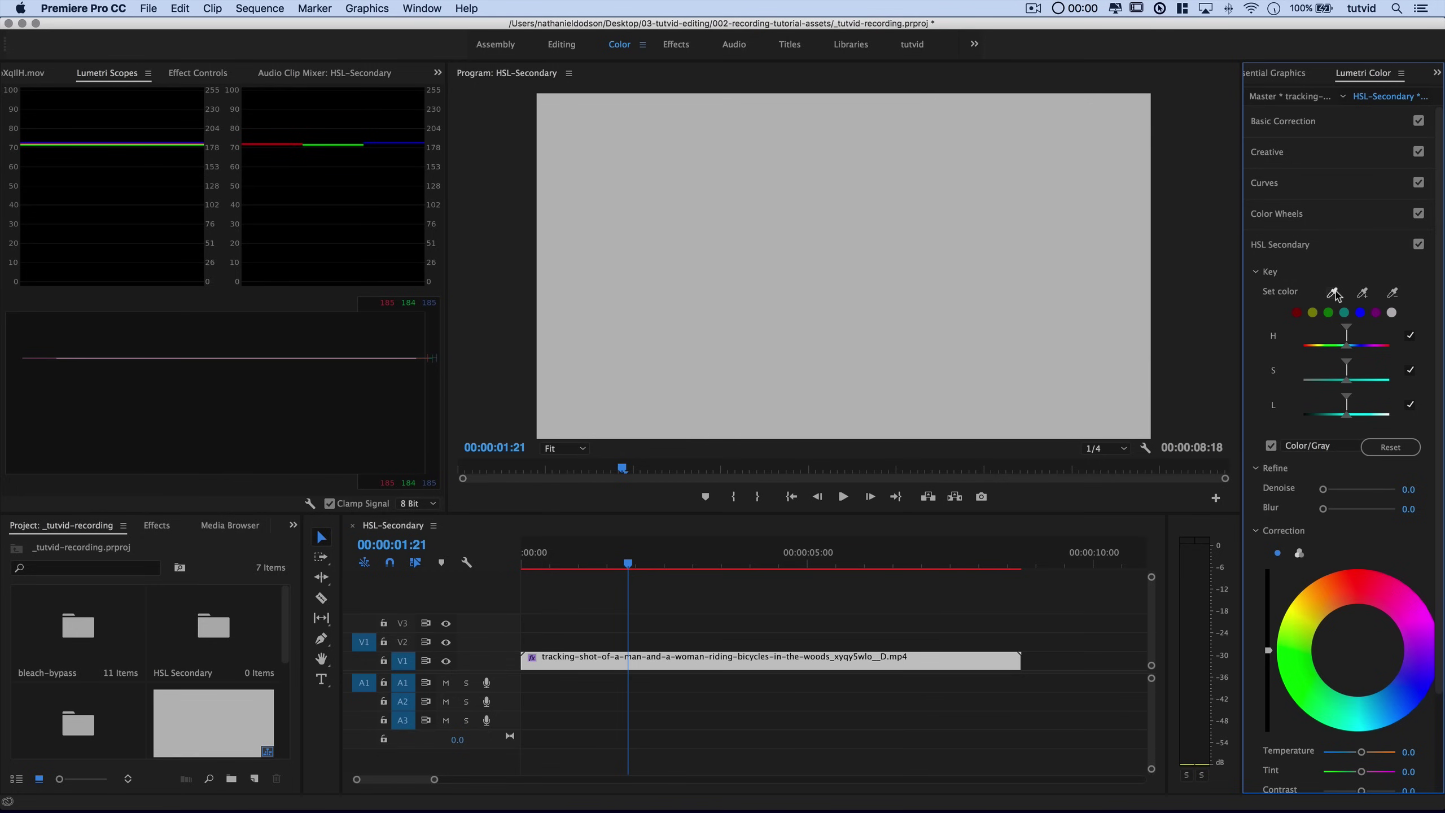
{"action": "left_click", "coordinate": [1359, 315]}
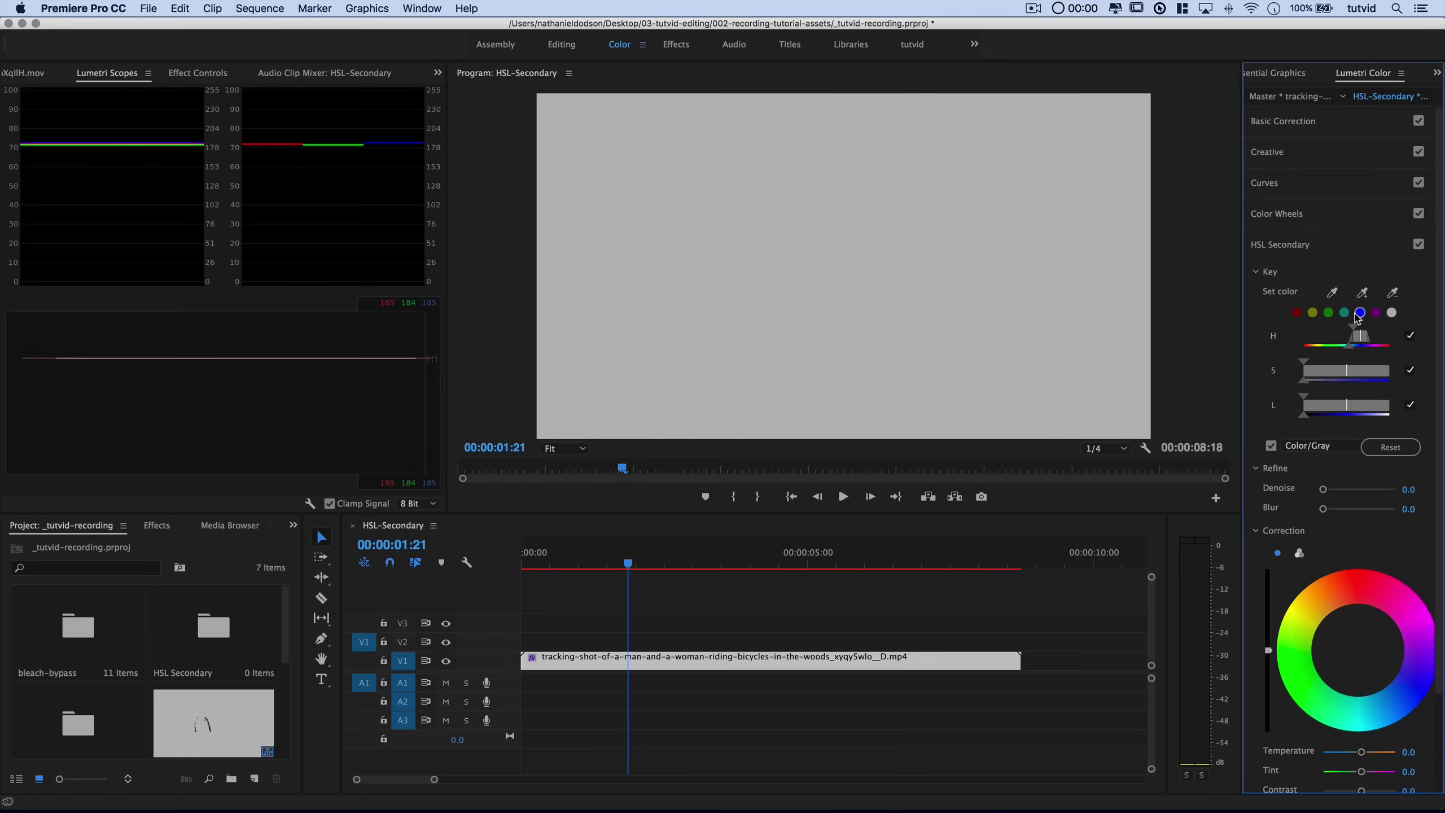
{"action": "left_click", "coordinate": [1272, 447]}
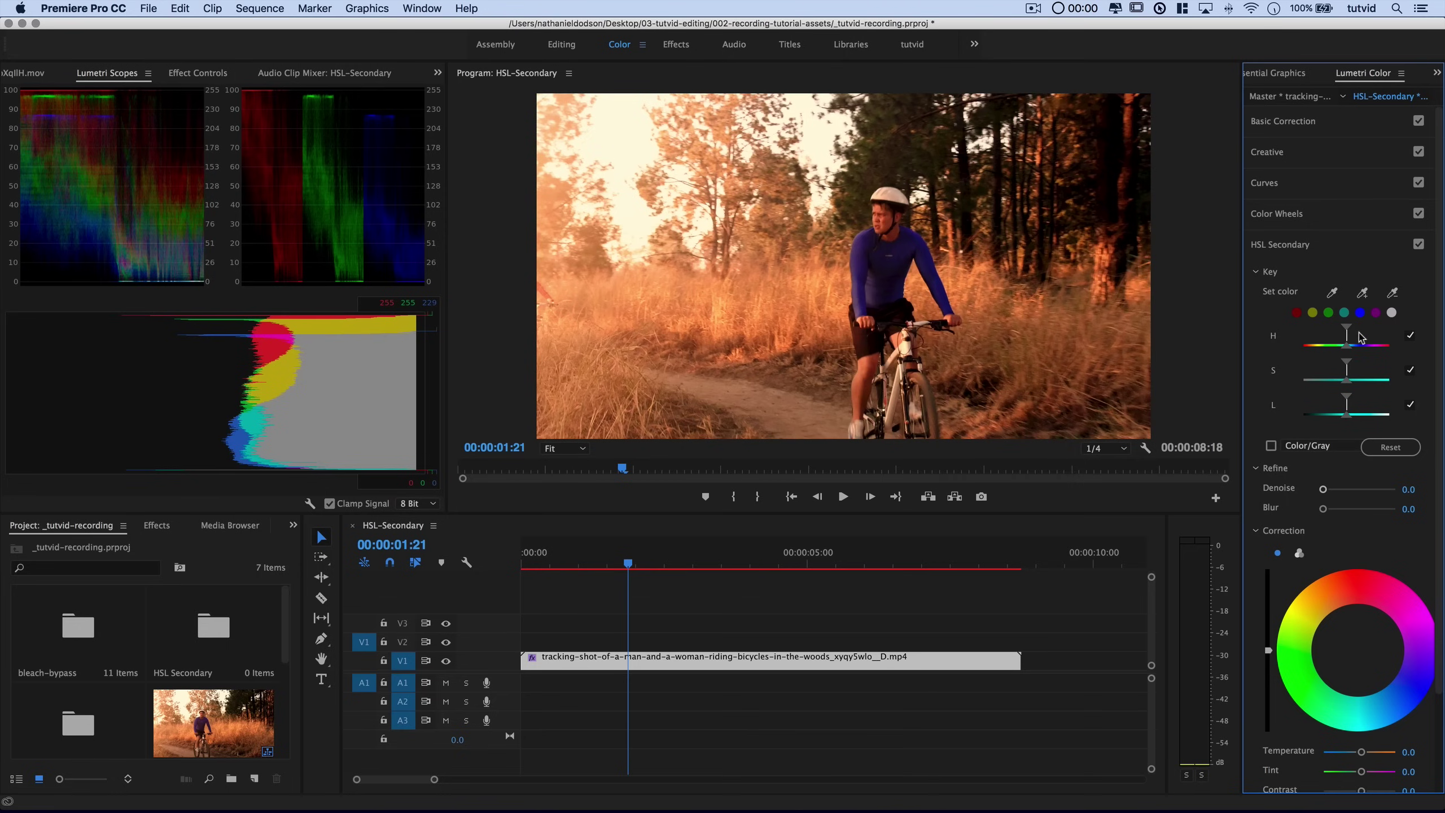
Step: Sample the rider's blue shirt as the key colour, enable Color/Gray preview, and widen the saturation range
{"action": "left_click", "coordinate": [1331, 292]}
{"action": "left_click", "coordinate": [906, 253]}
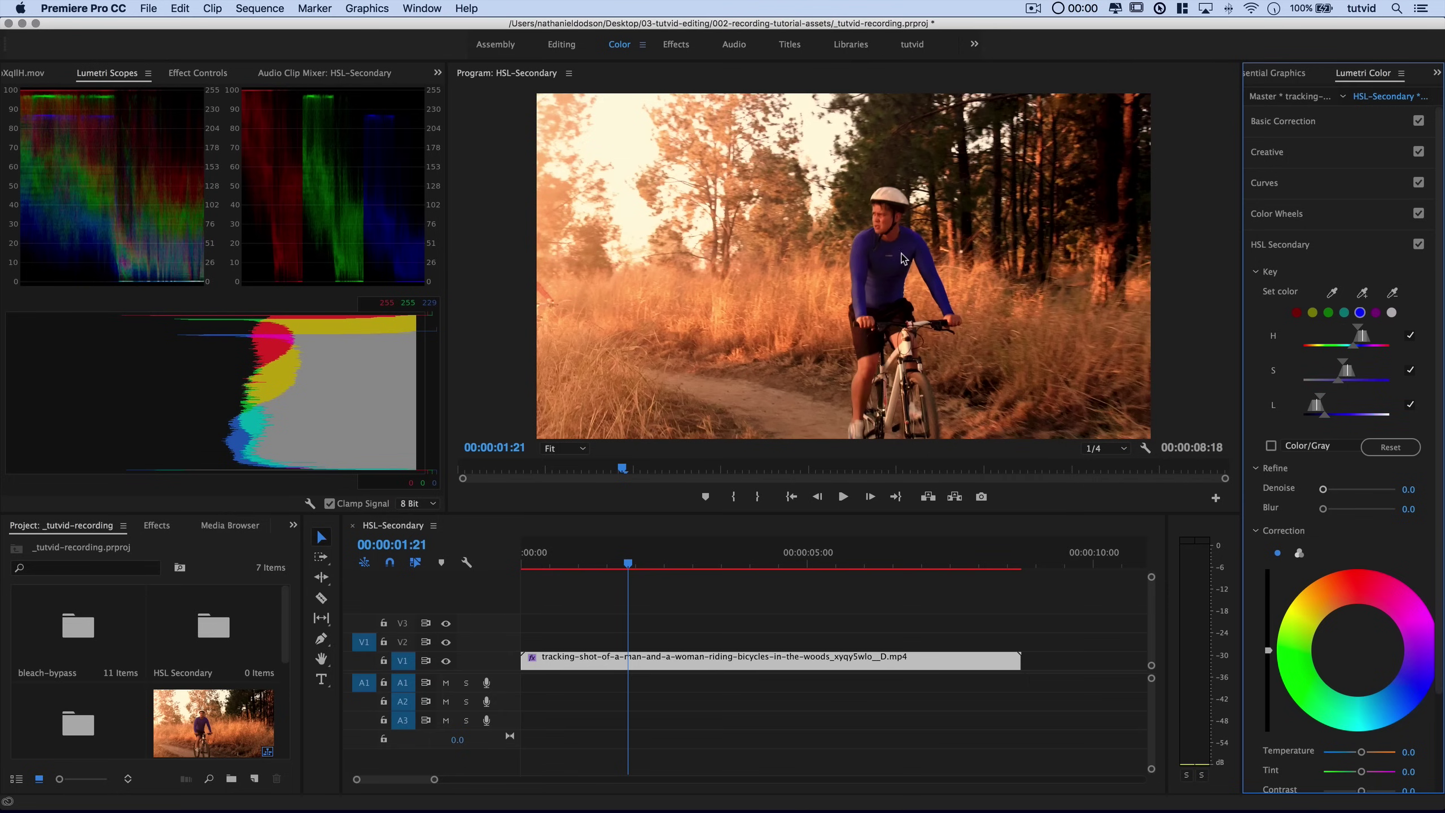
{"action": "left_click", "coordinate": [1272, 446]}
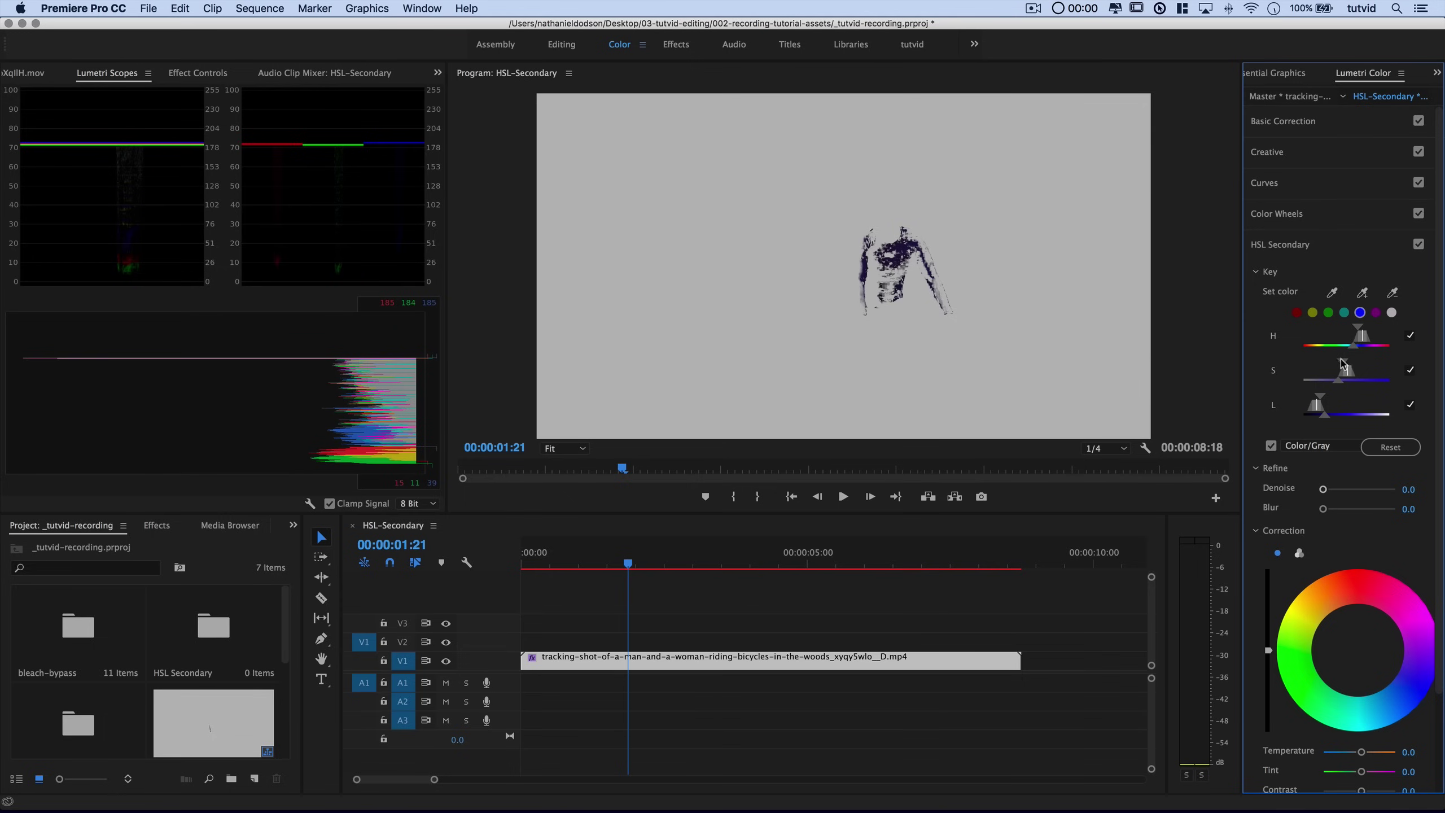
{"action": "left_click_drag", "start_coordinate": [1346, 367], "coordinate": [1341, 367]}
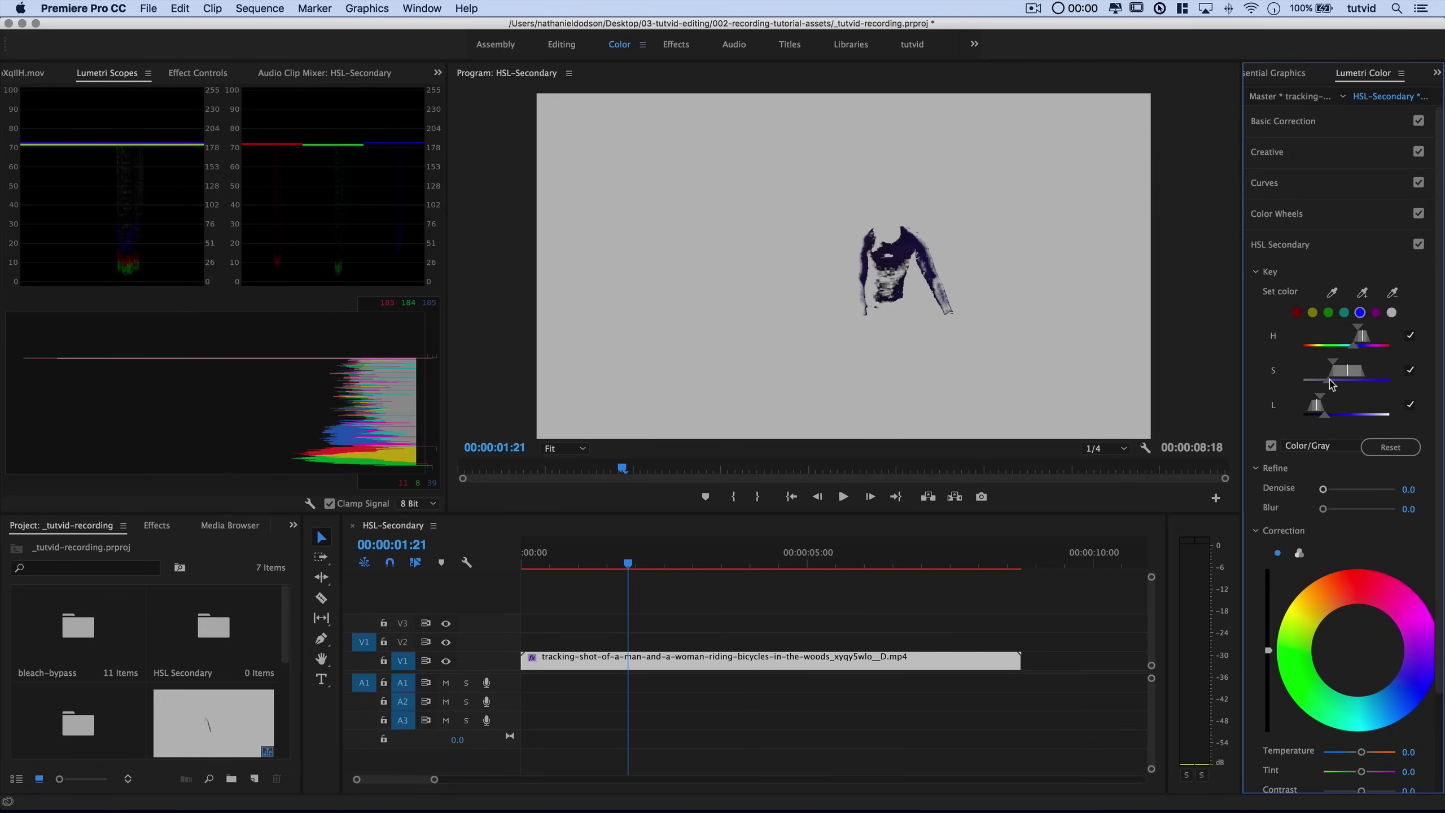
{"action": "left_click_drag", "start_coordinate": [1326, 385], "coordinate": [1345, 389]}
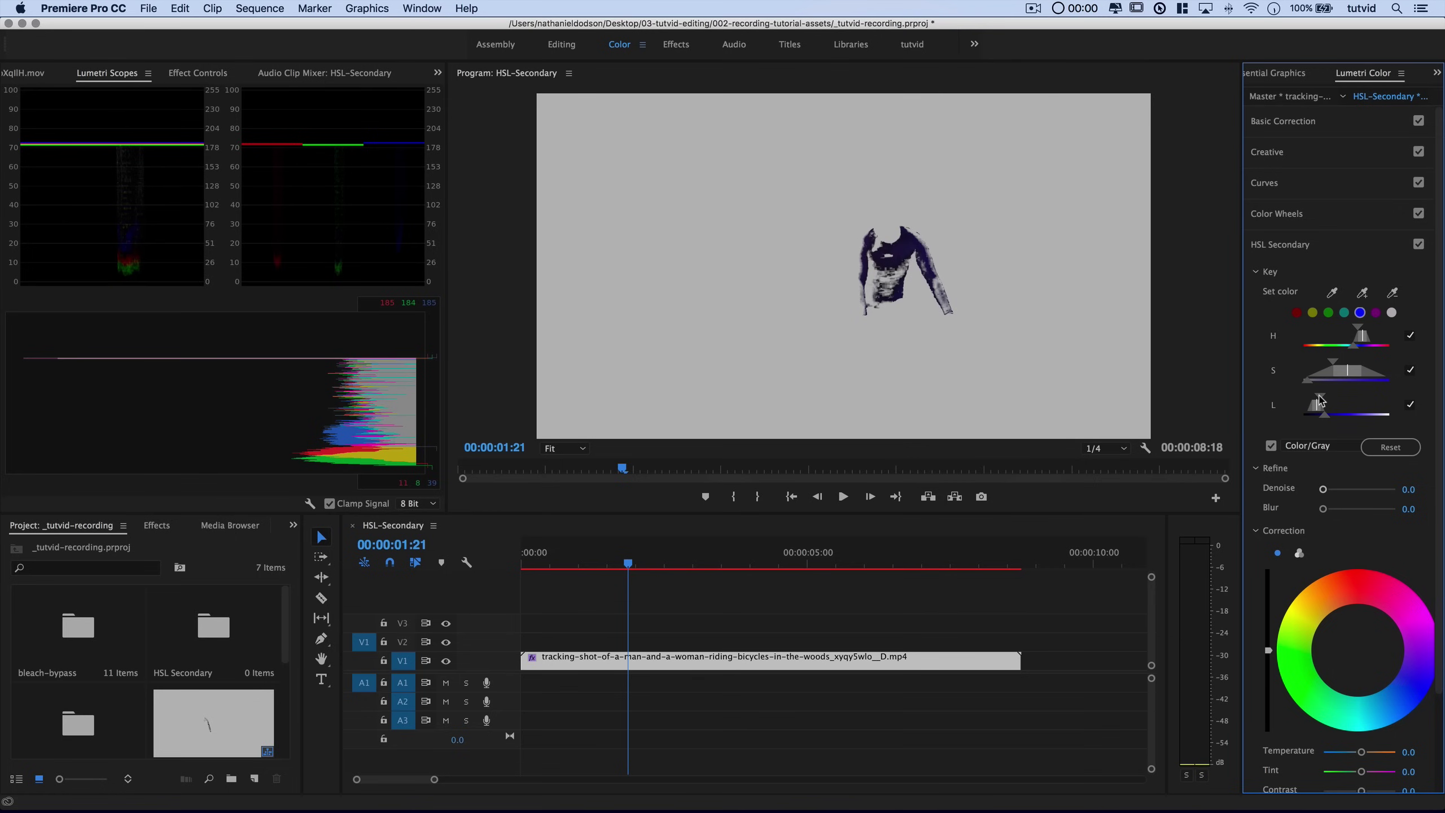
Step: Adjust the L and H range handles so the mask covers the whole blue shirt, including the left sleeve
{"action": "left_click_drag", "start_coordinate": [1321, 400], "coordinate": [1331, 400]}
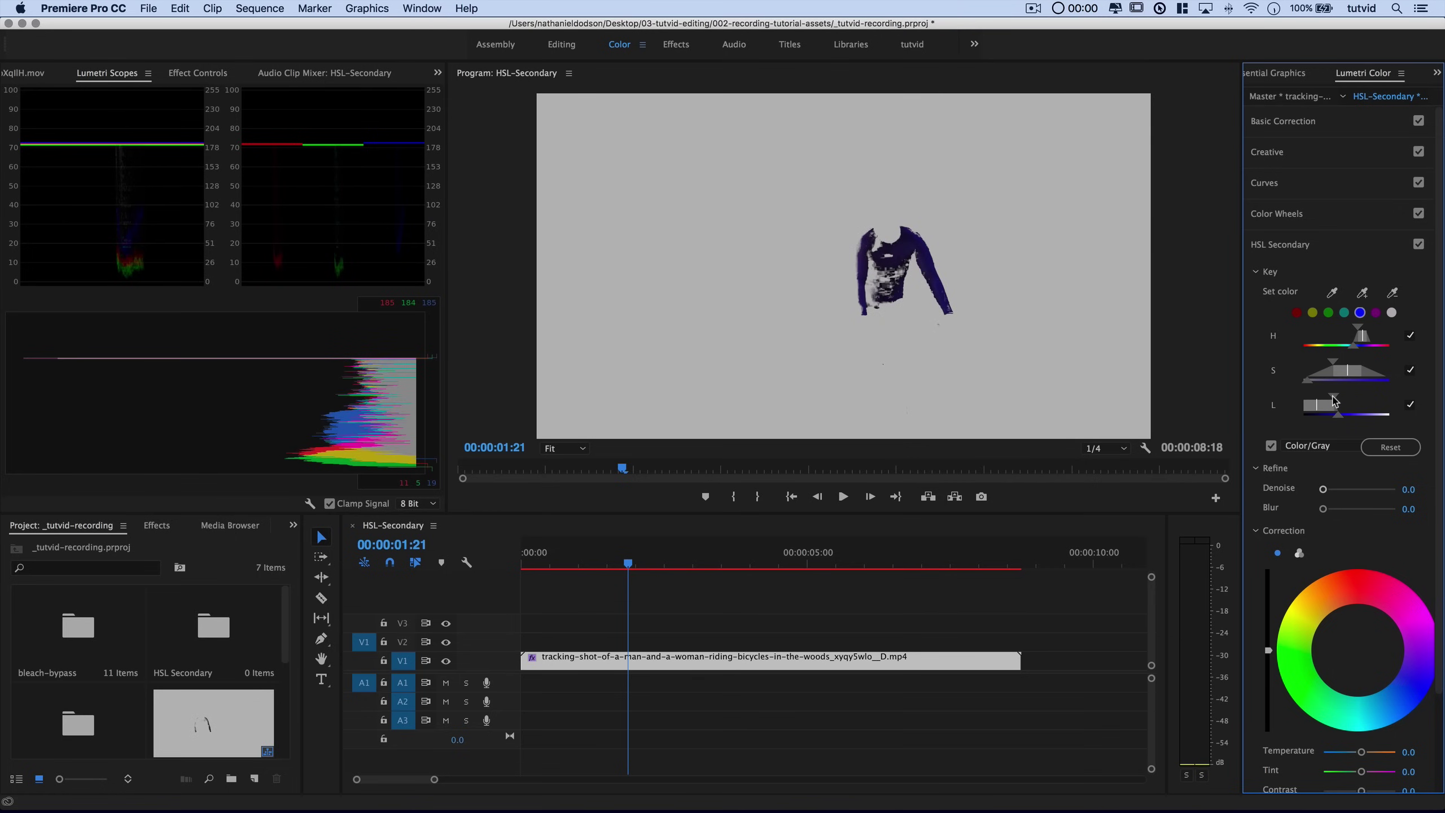
{"action": "left_click_drag", "start_coordinate": [1334, 400], "coordinate": [1368, 419]}
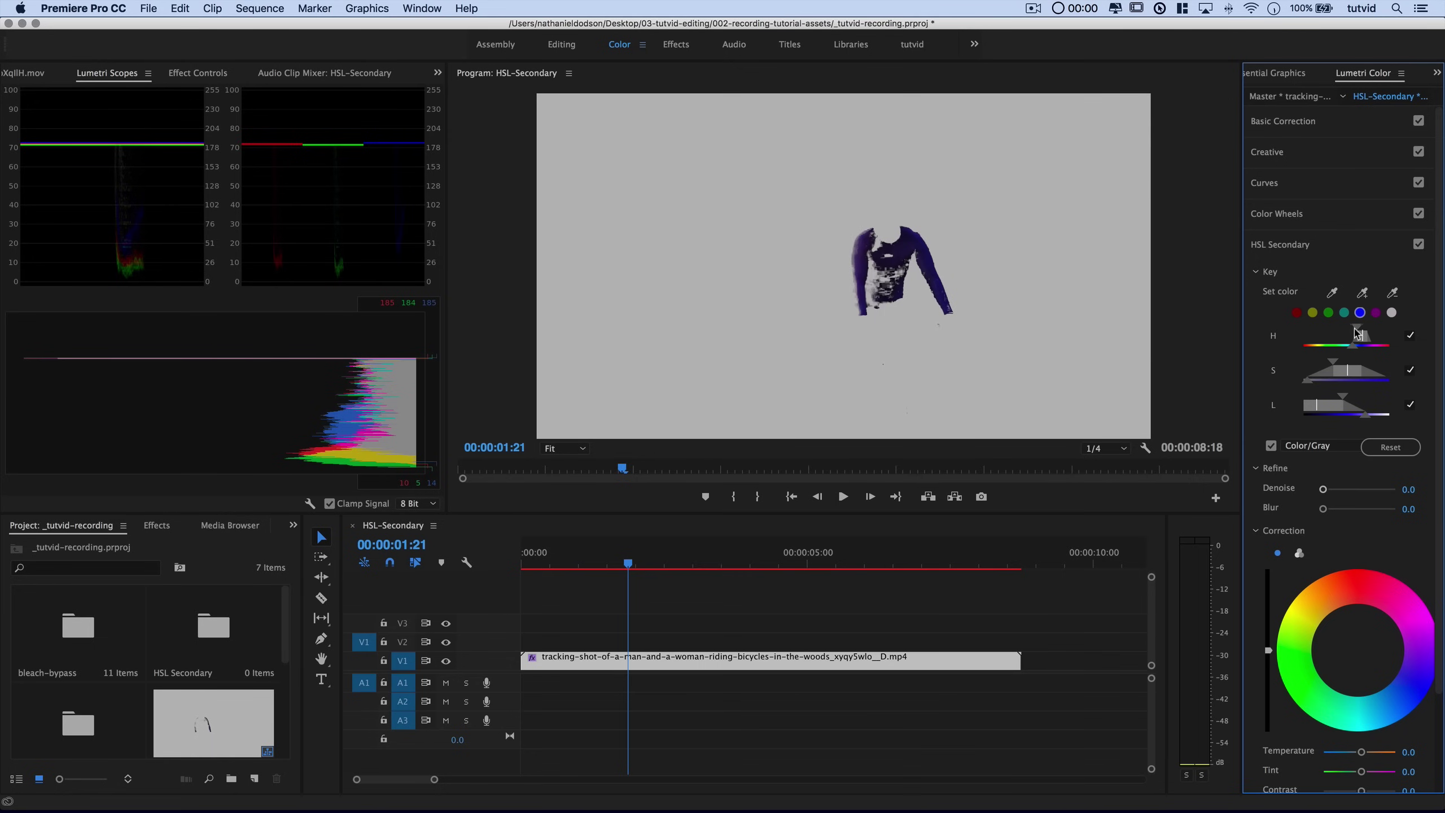
{"action": "left_click_drag", "start_coordinate": [1358, 333], "coordinate": [1304, 362]}
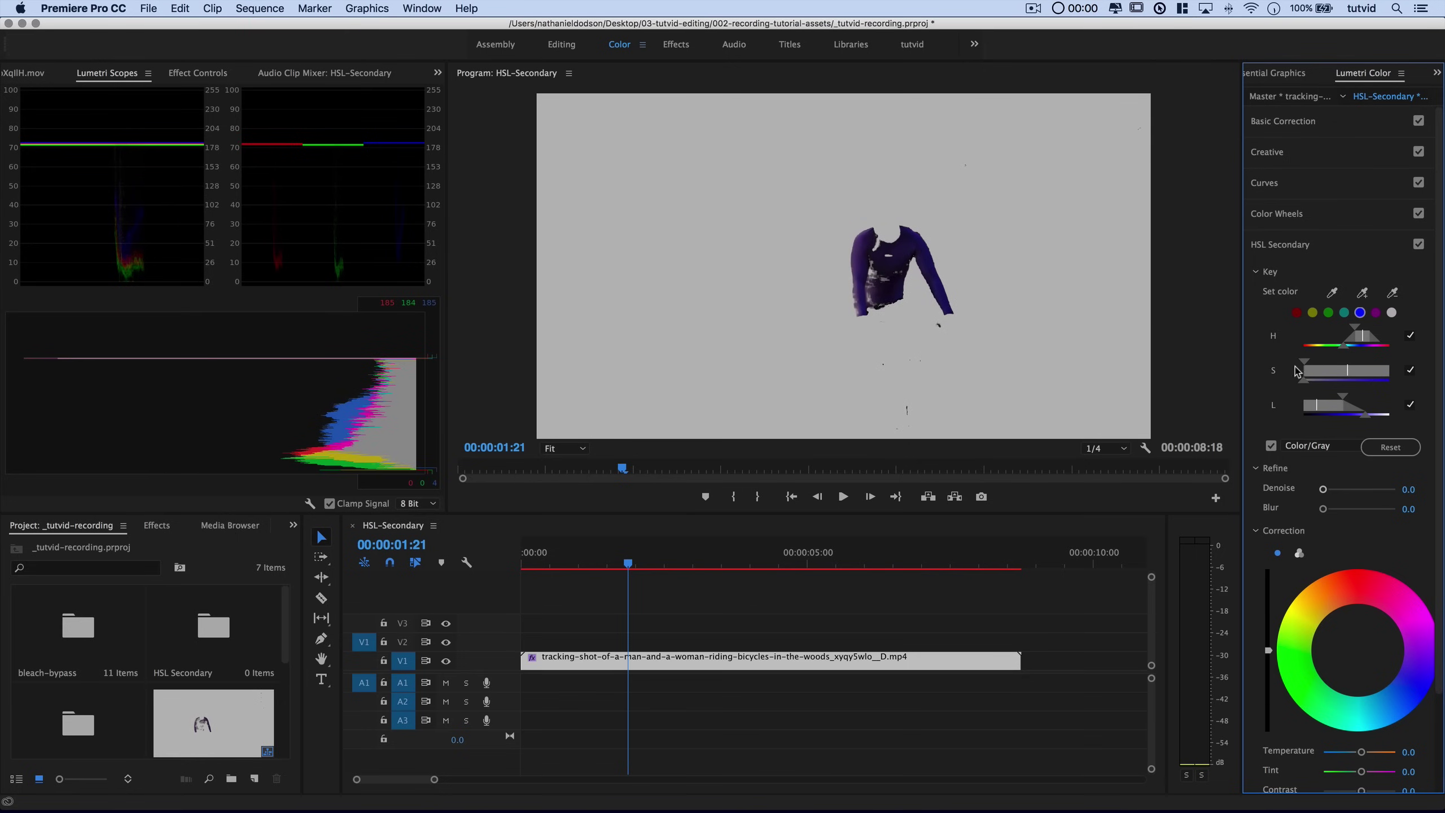
{"action": "left_click_drag", "start_coordinate": [1344, 398], "coordinate": [1304, 402]}
{"action": "left_click_drag", "start_coordinate": [1356, 329], "coordinate": [1346, 330]}
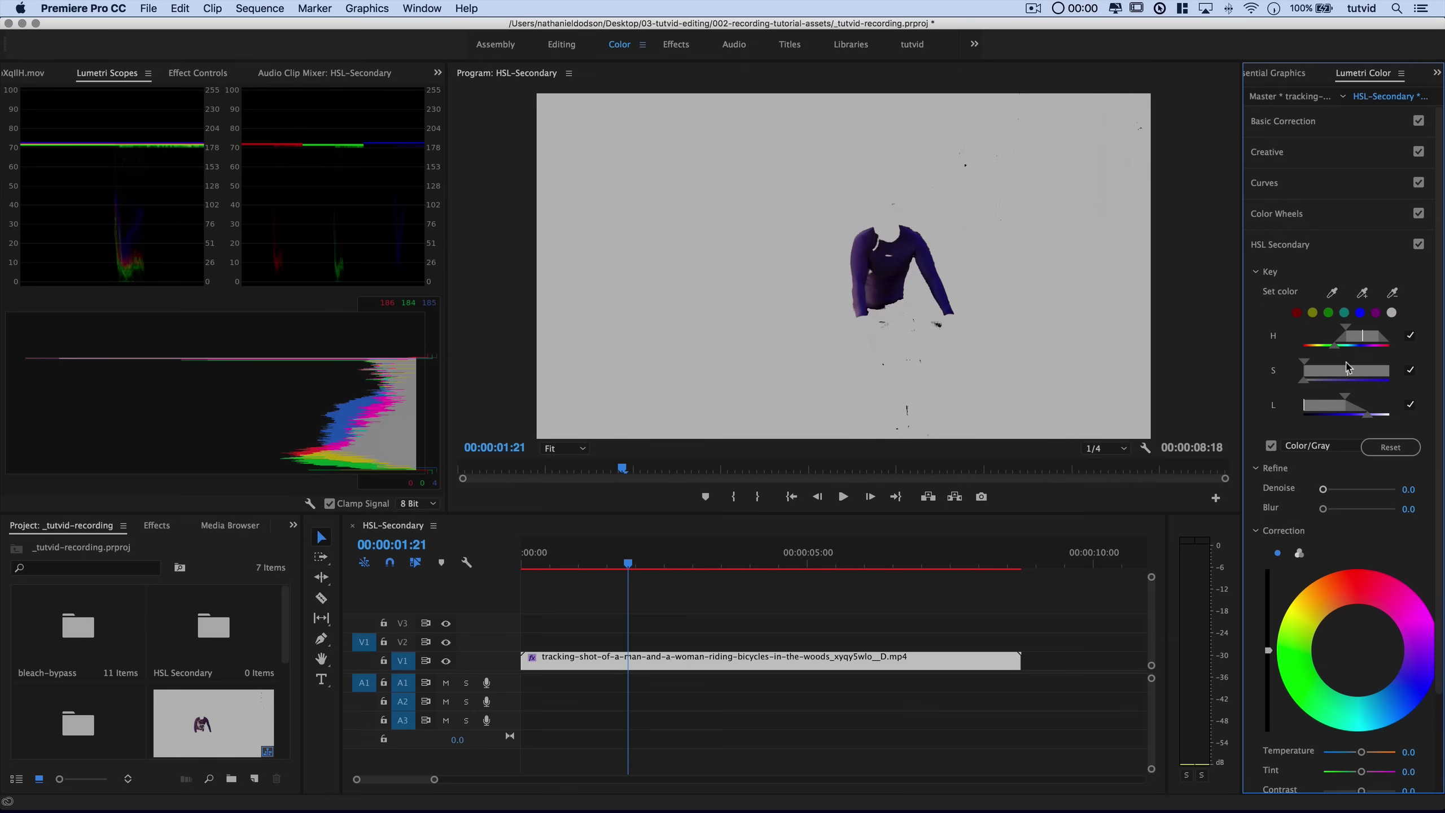
Step: Switch the mask preview to White/Black and compare it against the full-colour video
{"action": "left_click", "coordinate": [1272, 447]}
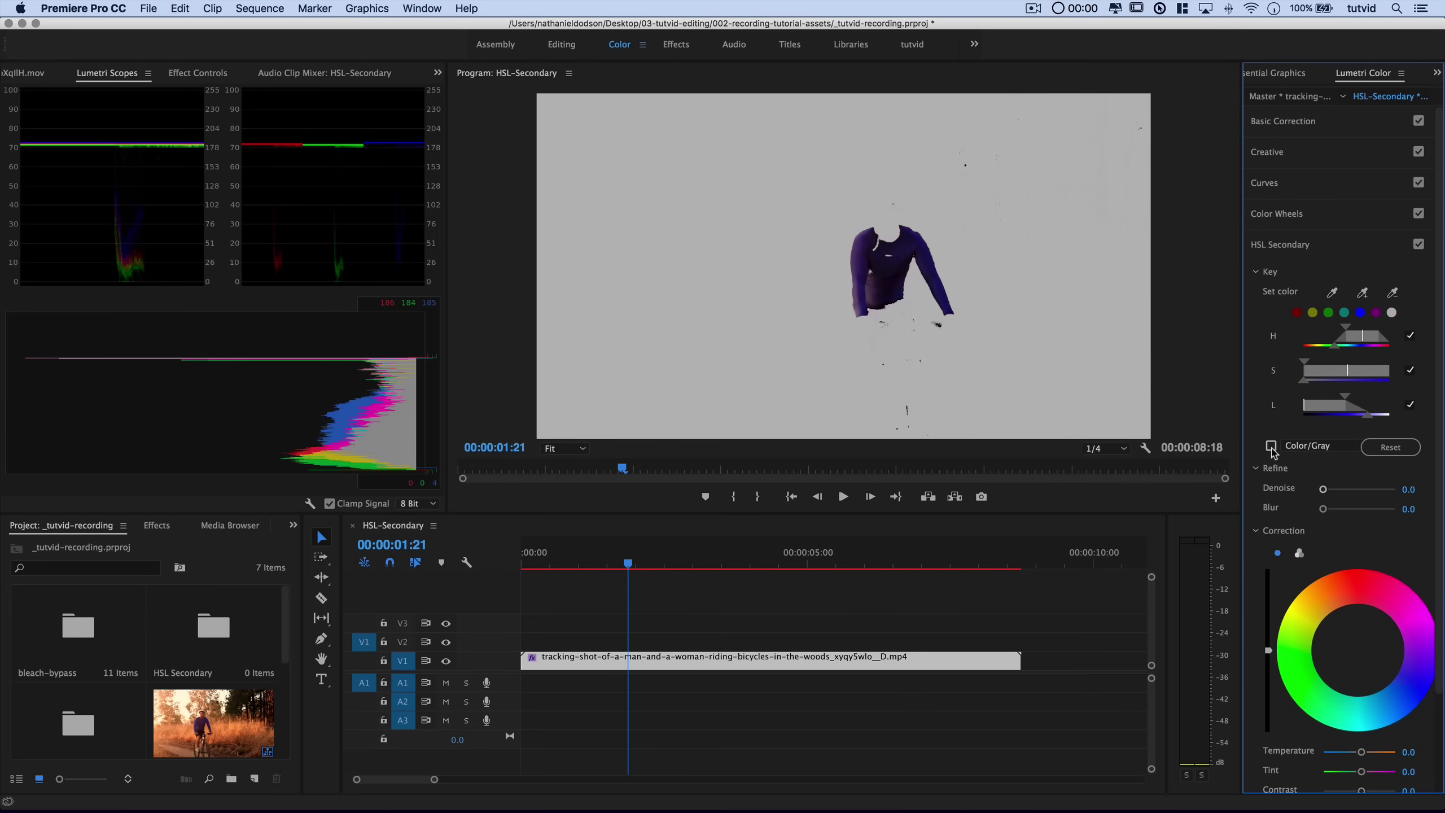
{"action": "left_click", "coordinate": [1319, 456]}
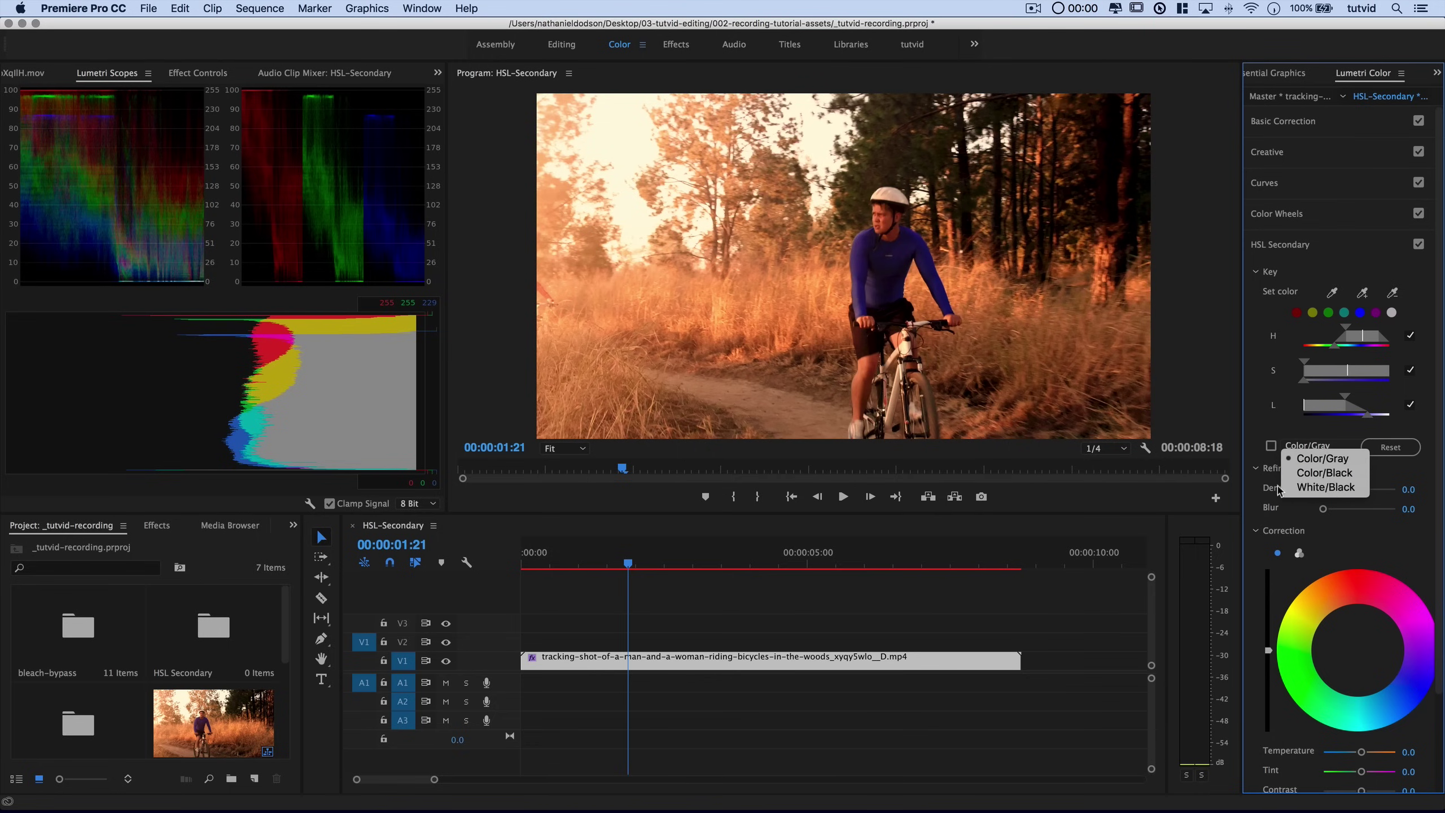
{"action": "left_click", "coordinate": [1313, 487]}
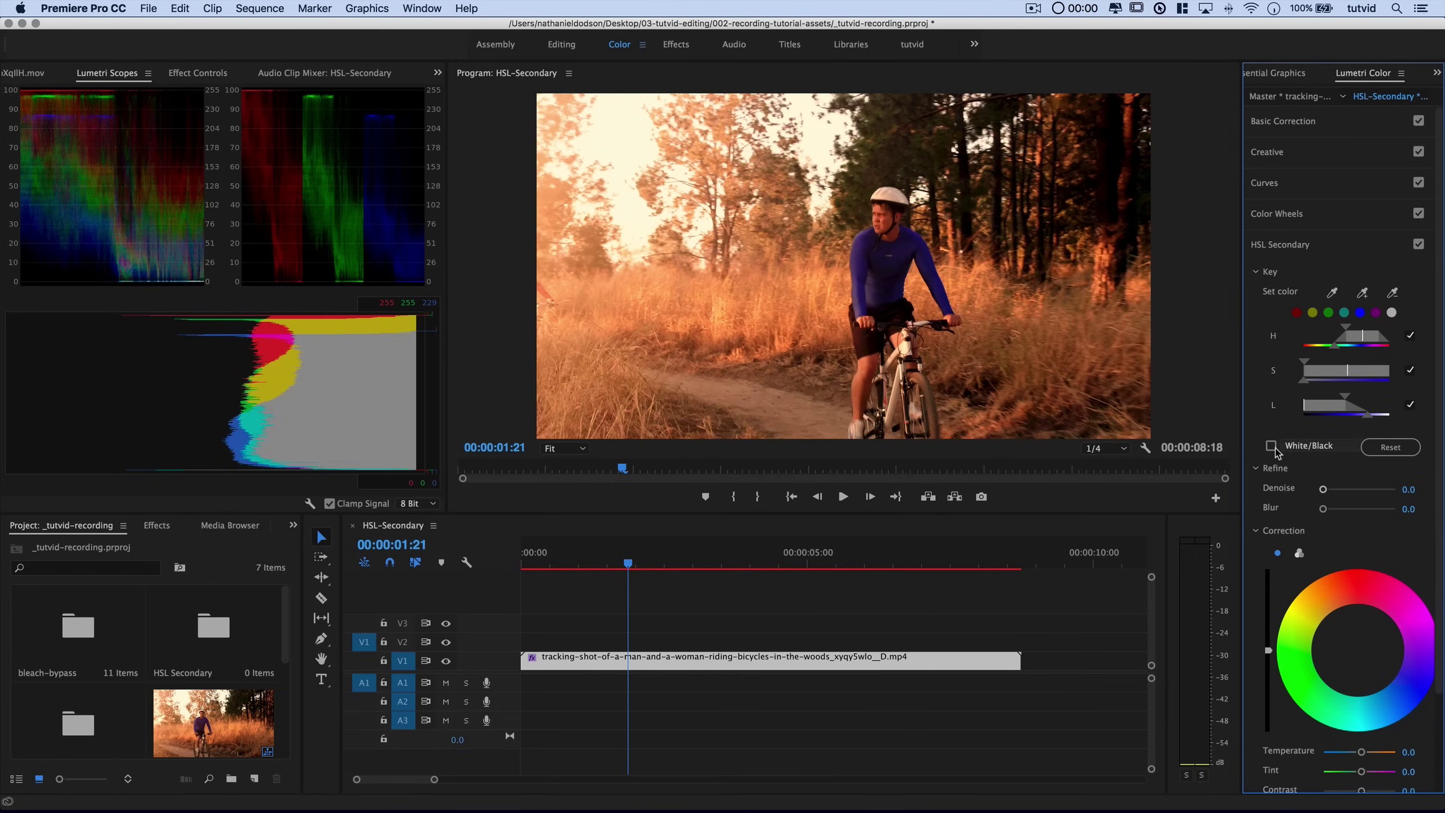
{"action": "left_click", "coordinate": [1271, 446]}
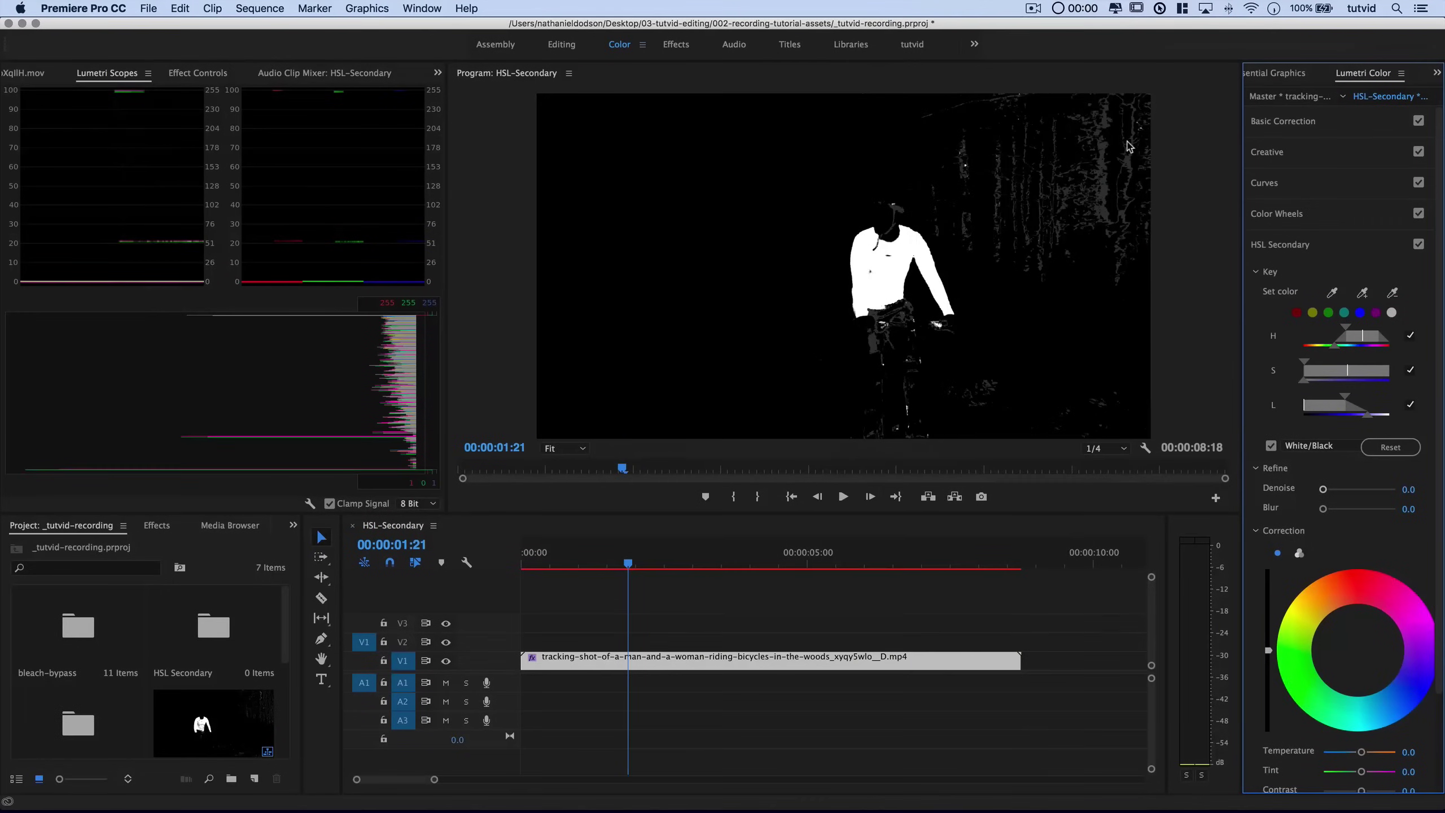
{"action": "left_click", "coordinate": [1272, 446]}
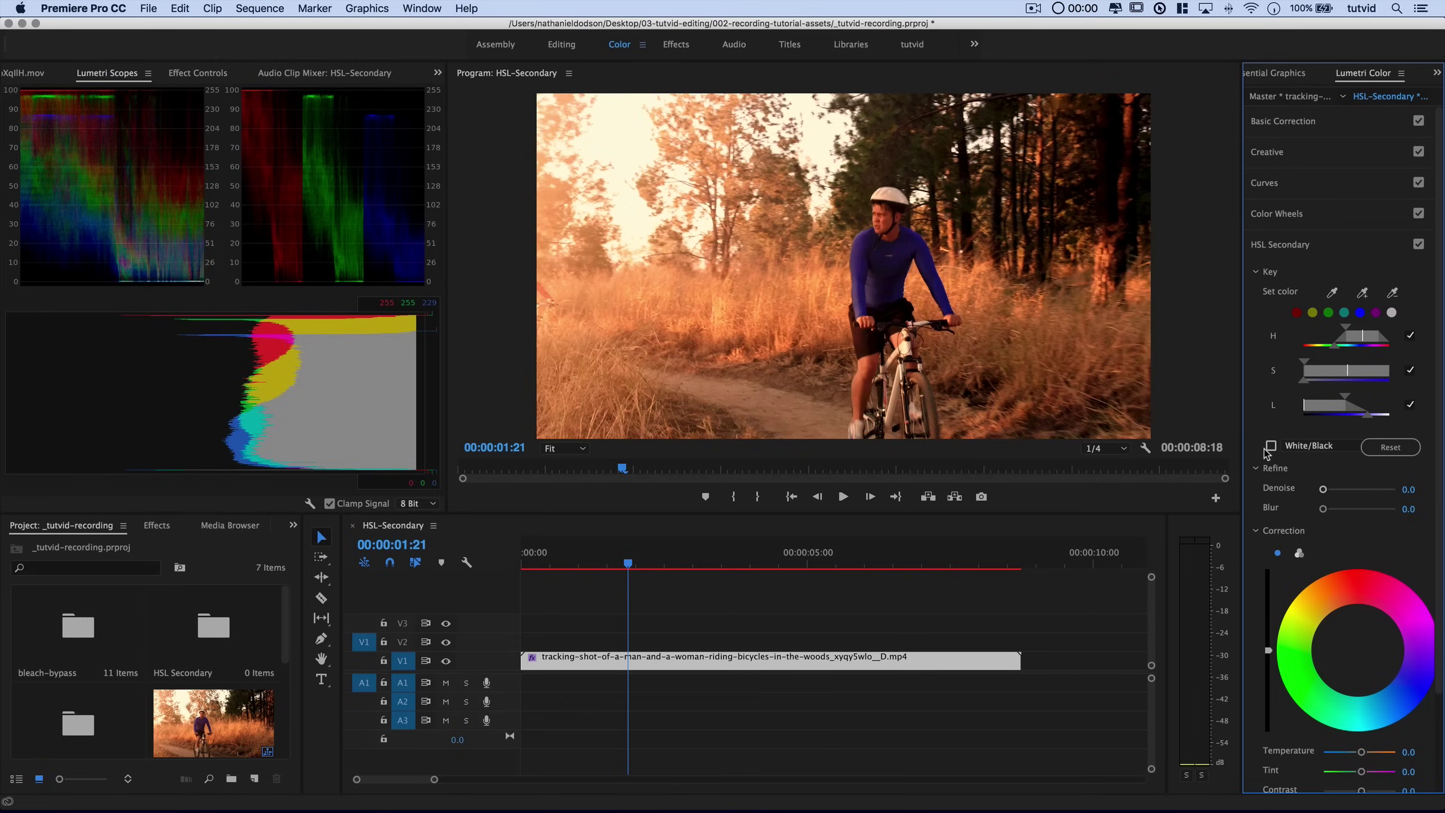
{"action": "left_click", "coordinate": [1273, 447]}
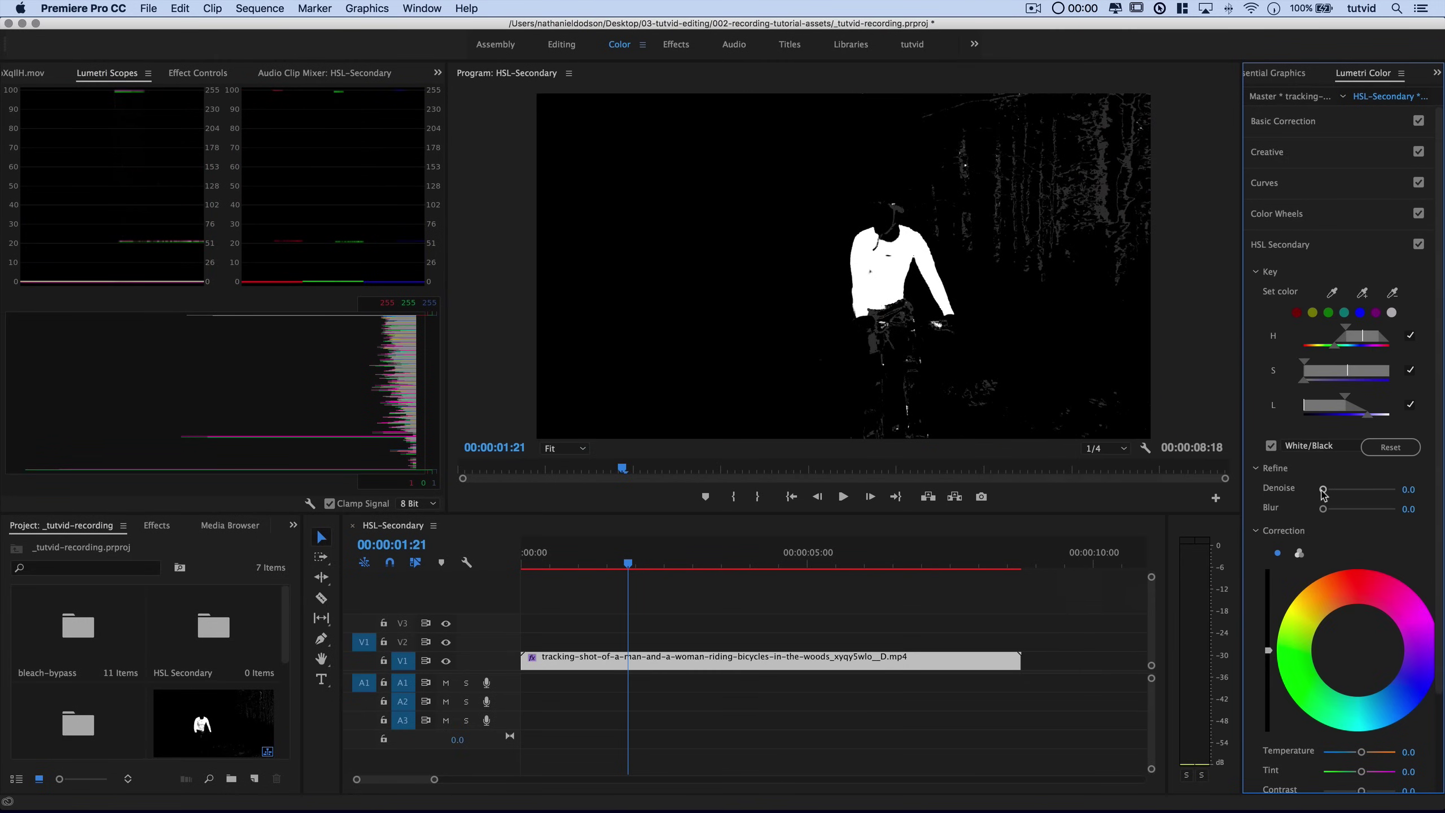
Step: Clean up the shirt mask with Denoise 52.6 and Blur 0.6 under Refine
{"action": "left_click_drag", "start_coordinate": [1323, 491], "coordinate": [1360, 497]}
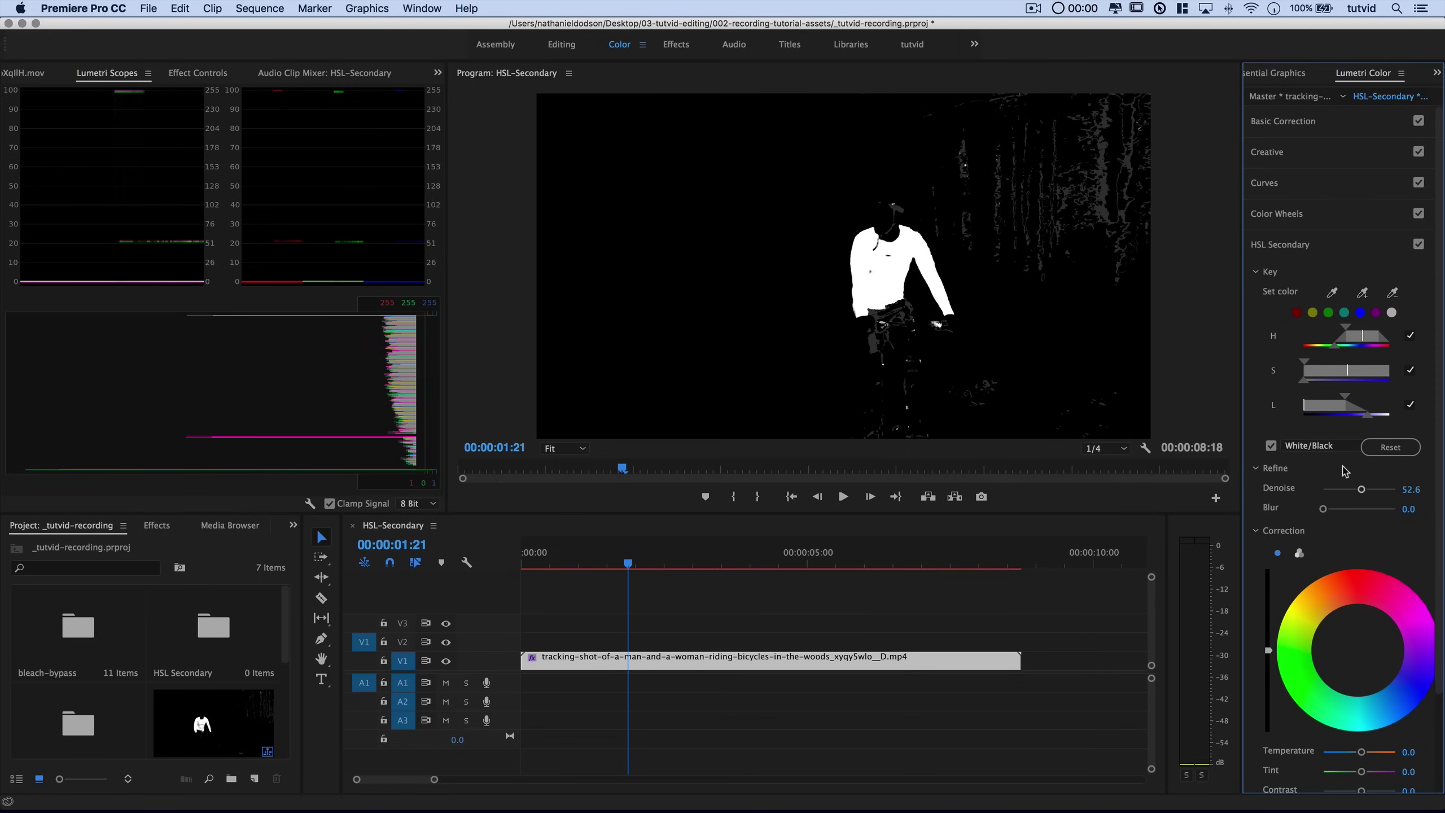
{"action": "left_click_drag", "start_coordinate": [1327, 511], "coordinate": [1345, 512]}
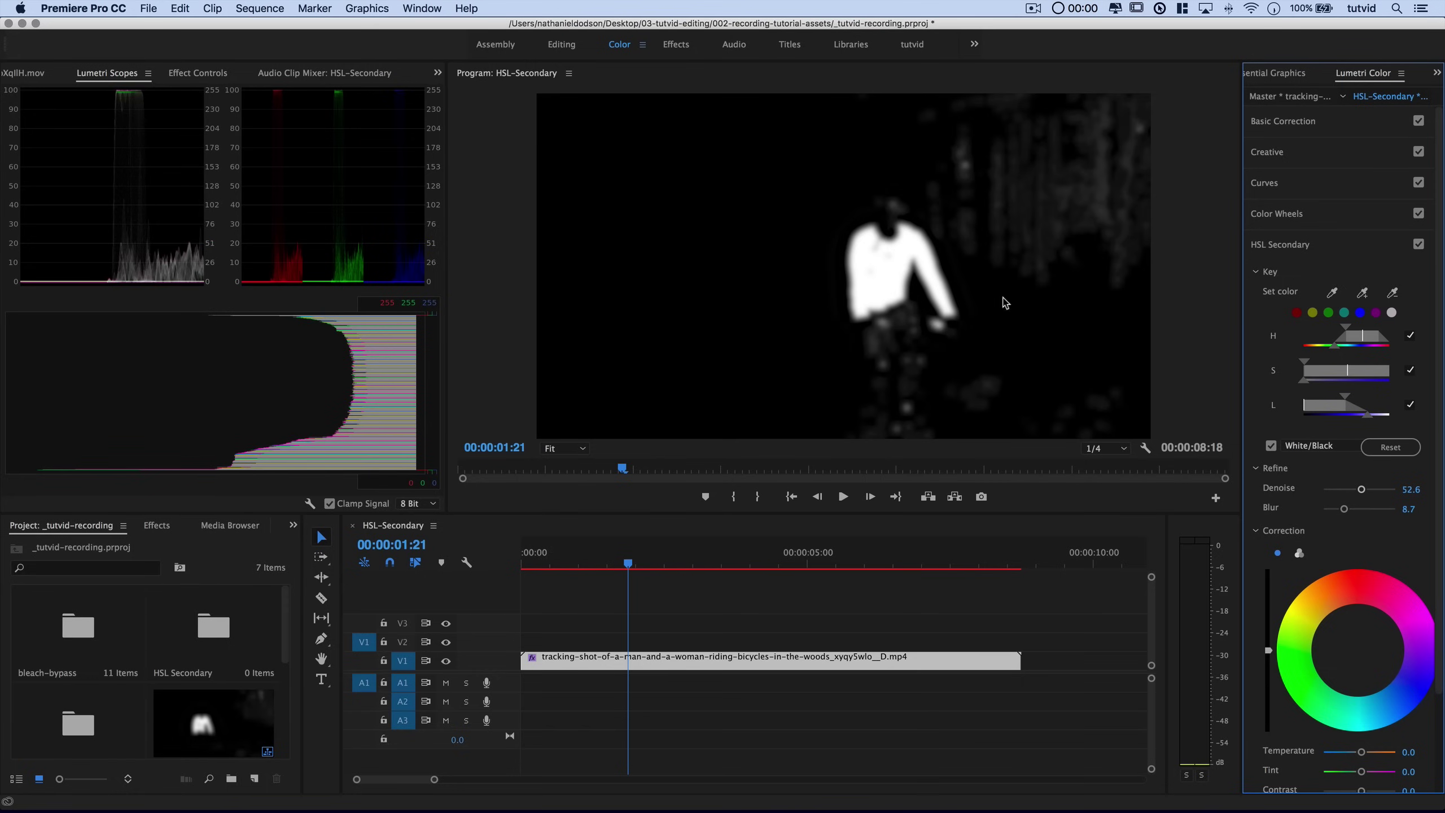
{"action": "left_click", "coordinate": [1335, 510]}
{"action": "left_click_drag", "start_coordinate": [1329, 511], "coordinate": [1325, 510]}
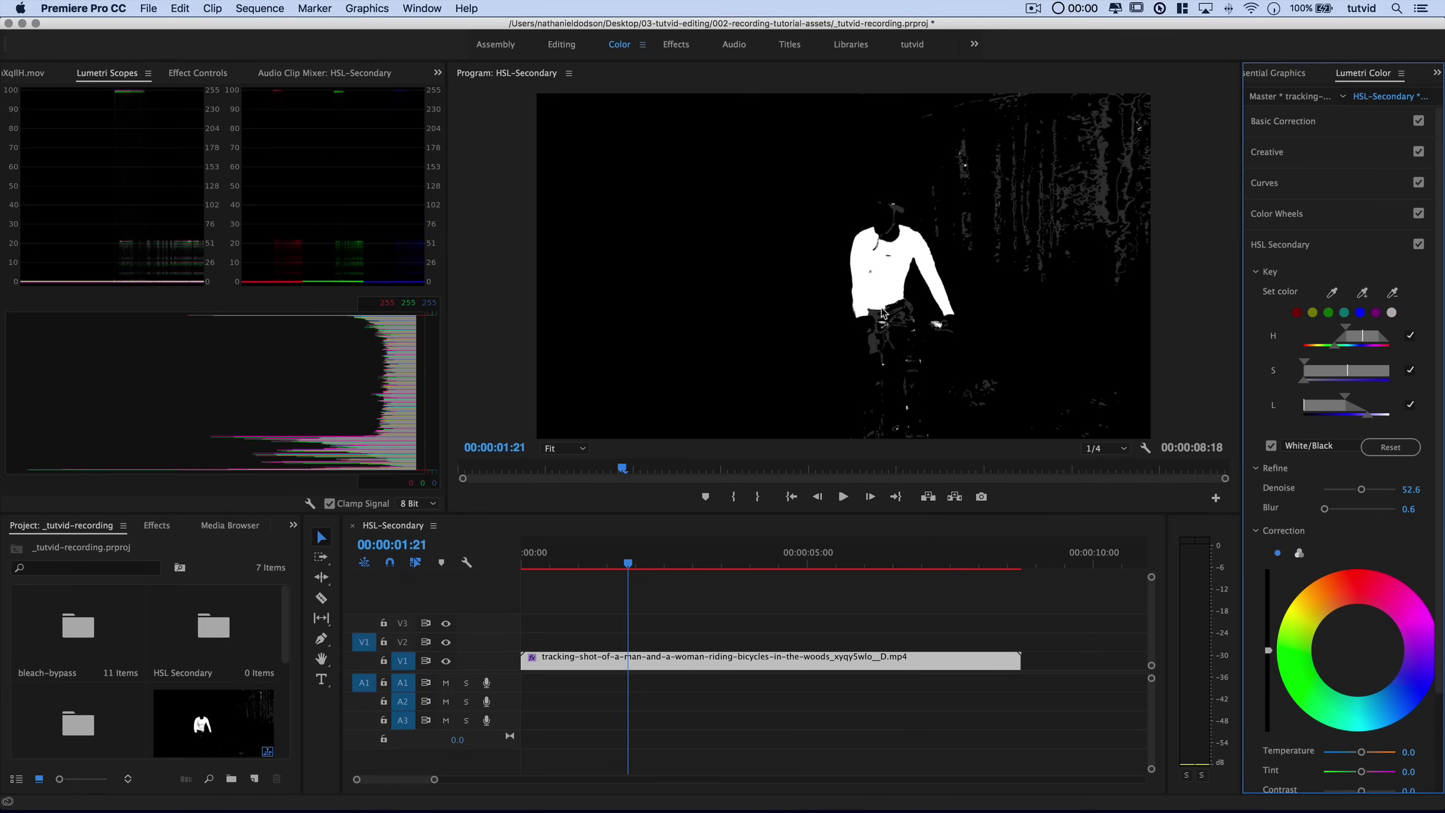
Step: Hide the mask, then darken the shirt and shift its hue toward teal with the Correction wheel
{"action": "left_click", "coordinate": [1272, 446]}
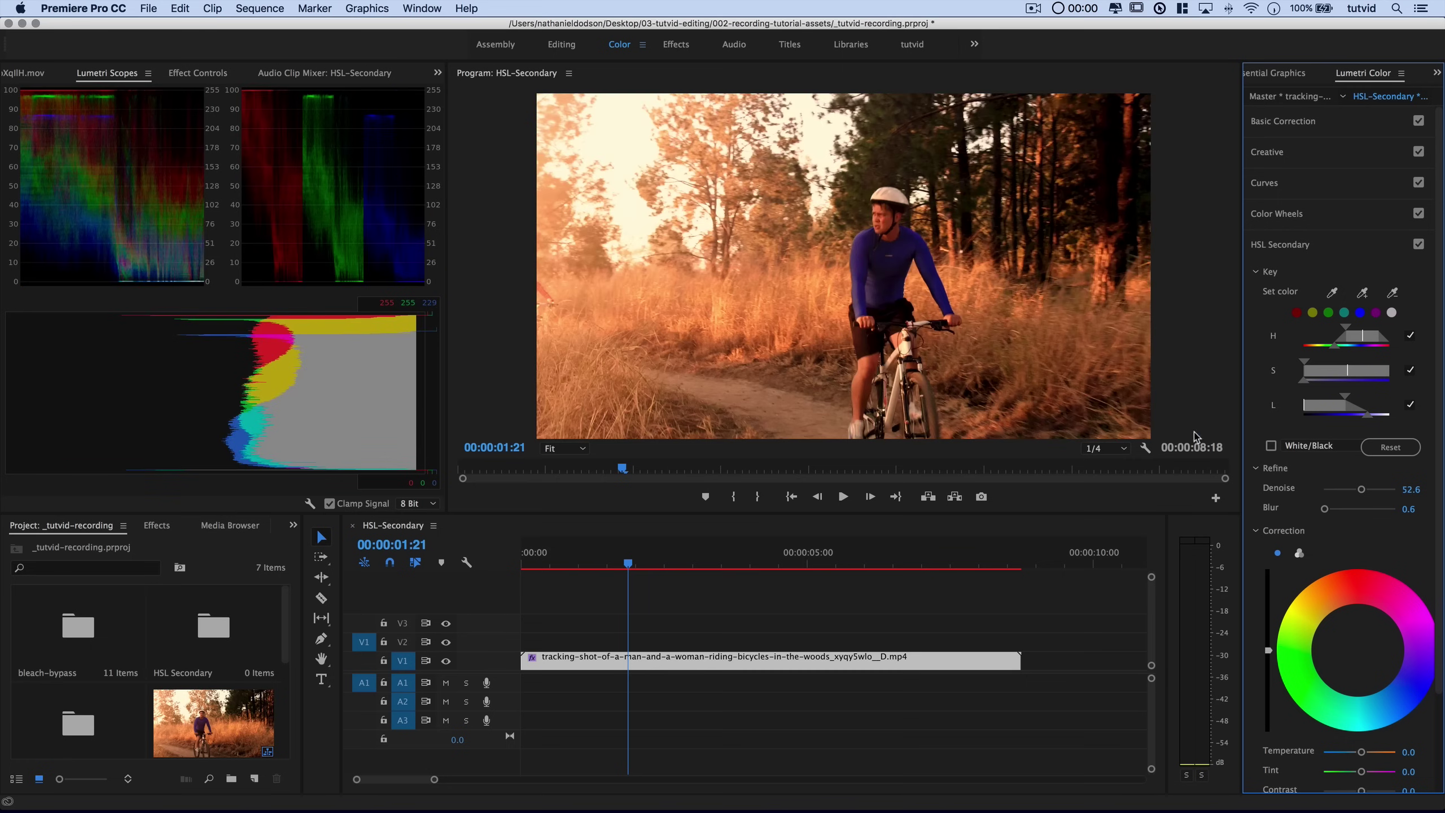
{"action": "scroll", "coordinate": [1353, 519], "scroll_direction": "down", "scroll_amount": 3}
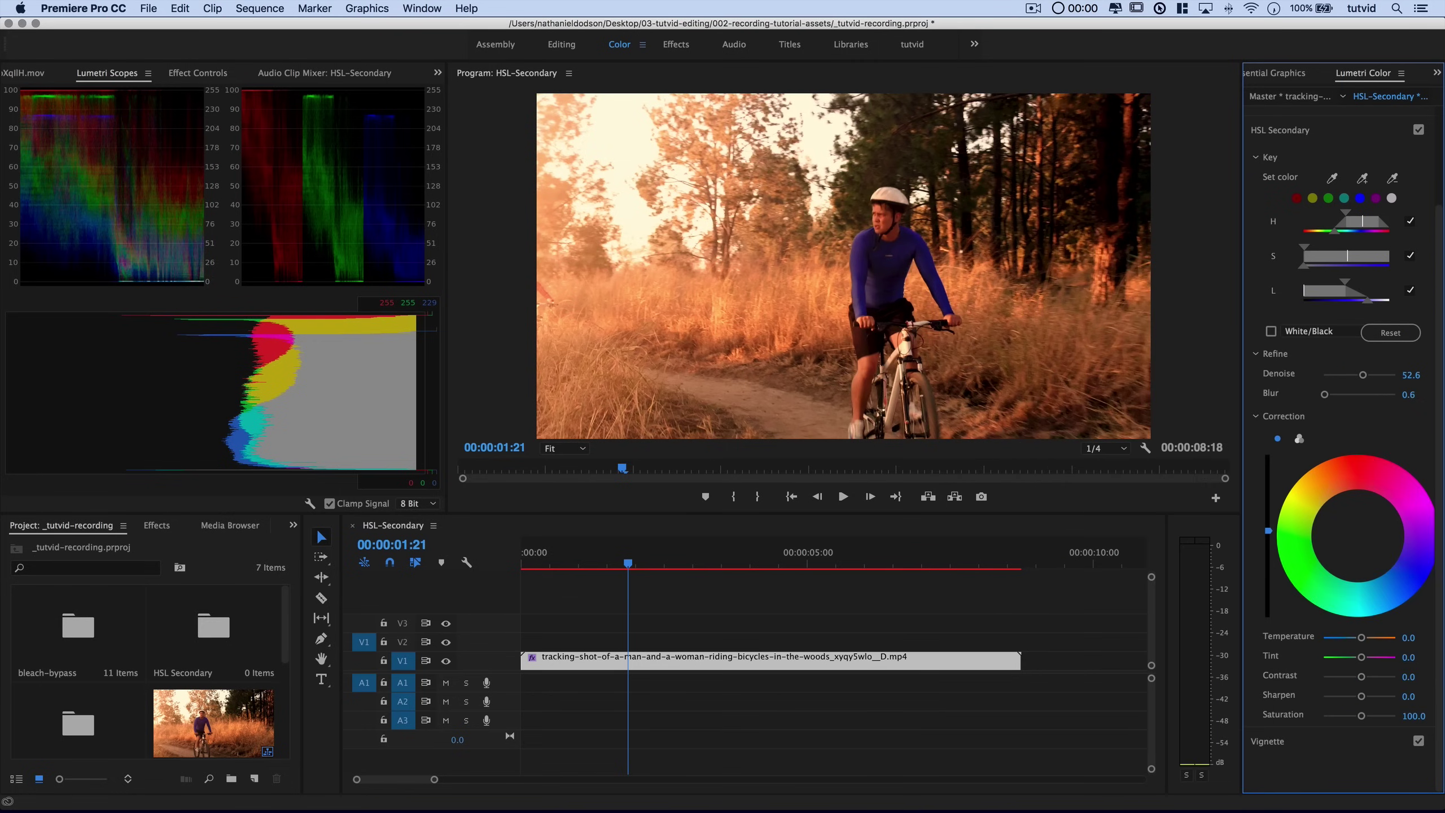
{"action": "left_click_drag", "start_coordinate": [1269, 497], "coordinate": [1269, 584]}
{"action": "left_click_drag", "start_coordinate": [1359, 538], "coordinate": [1347, 597]}
Step: Try tinting the shirt's shadows and highlights on three-way wheels, then reset all three wheels
{"action": "left_click", "coordinate": [1300, 439]}
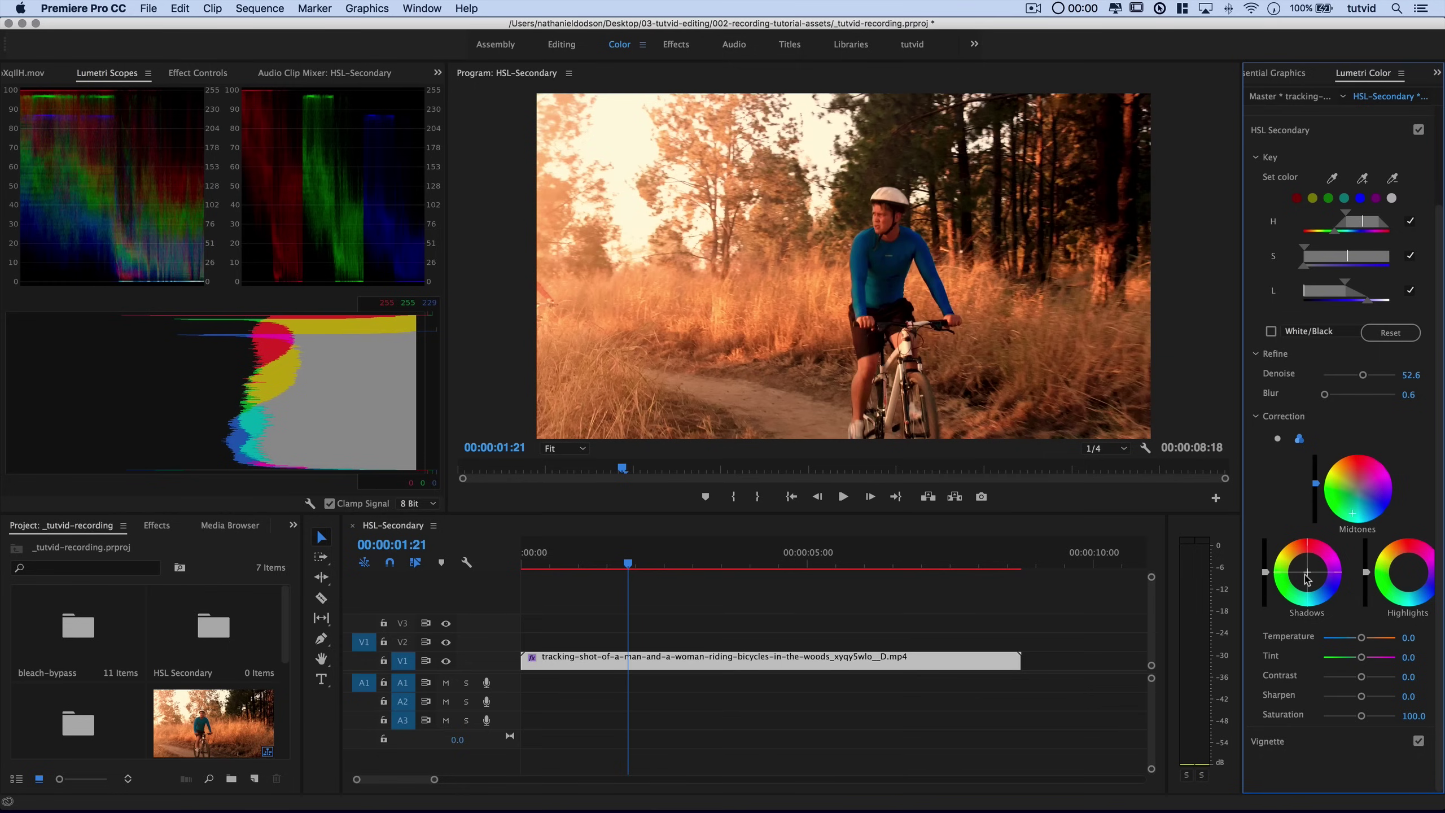
{"action": "left_click_drag", "start_coordinate": [1309, 577], "coordinate": [1300, 568]}
{"action": "left_click_drag", "start_coordinate": [1408, 571], "coordinate": [1417, 578]}
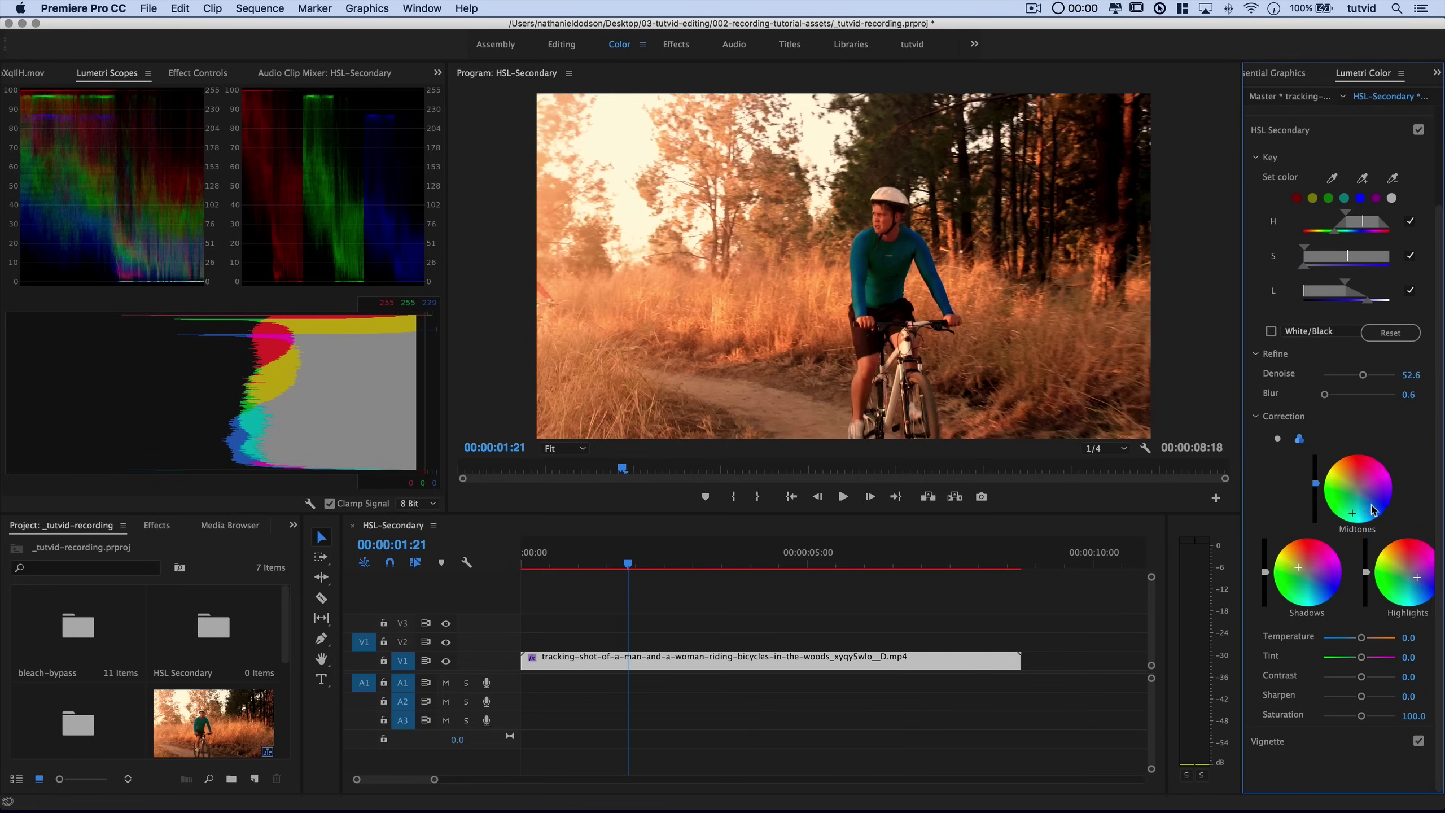
{"action": "double_click", "coordinate": [1289, 571]}
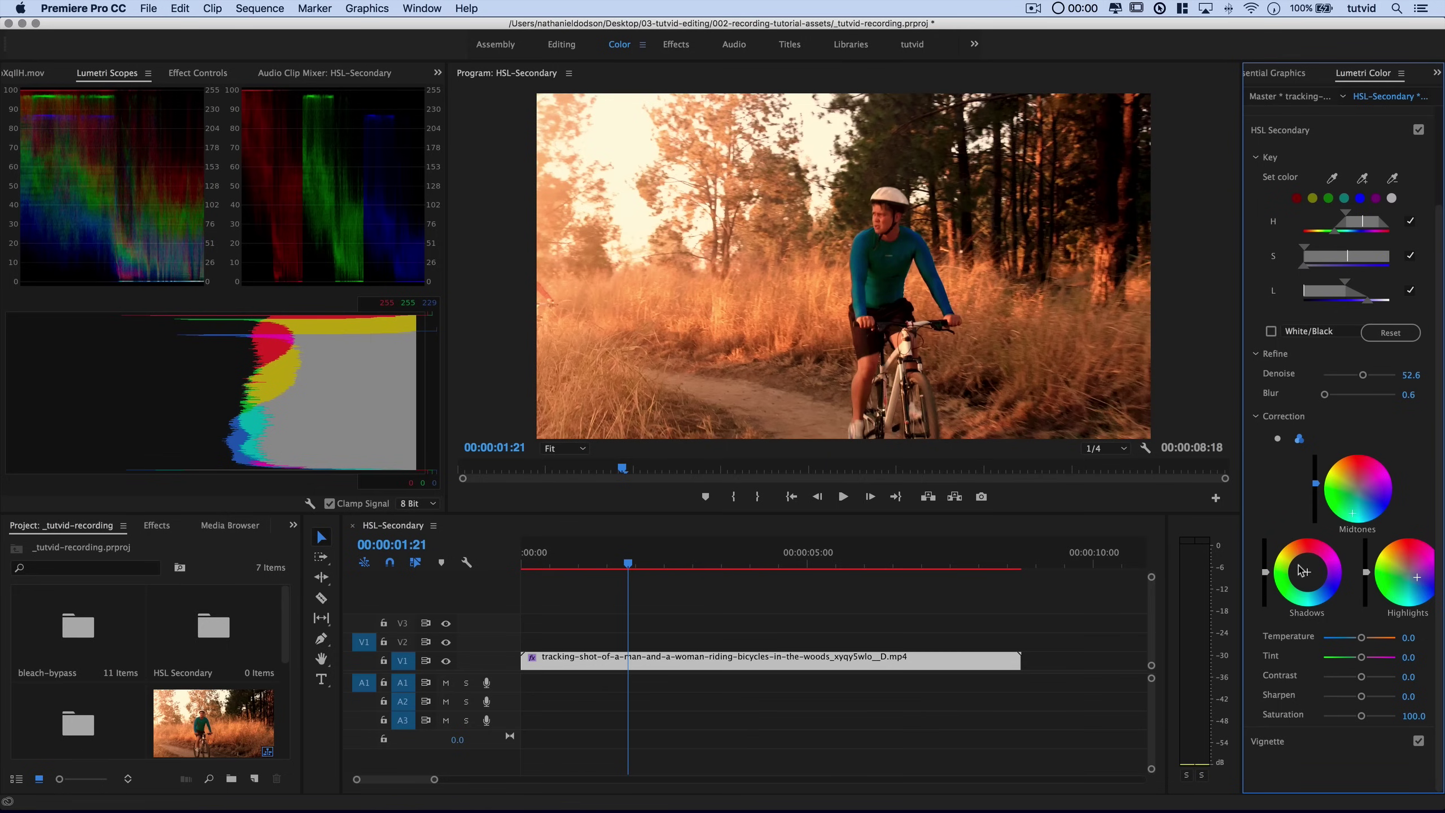
{"action": "double_click", "coordinate": [1355, 515]}
{"action": "double_click", "coordinate": [1416, 578]}
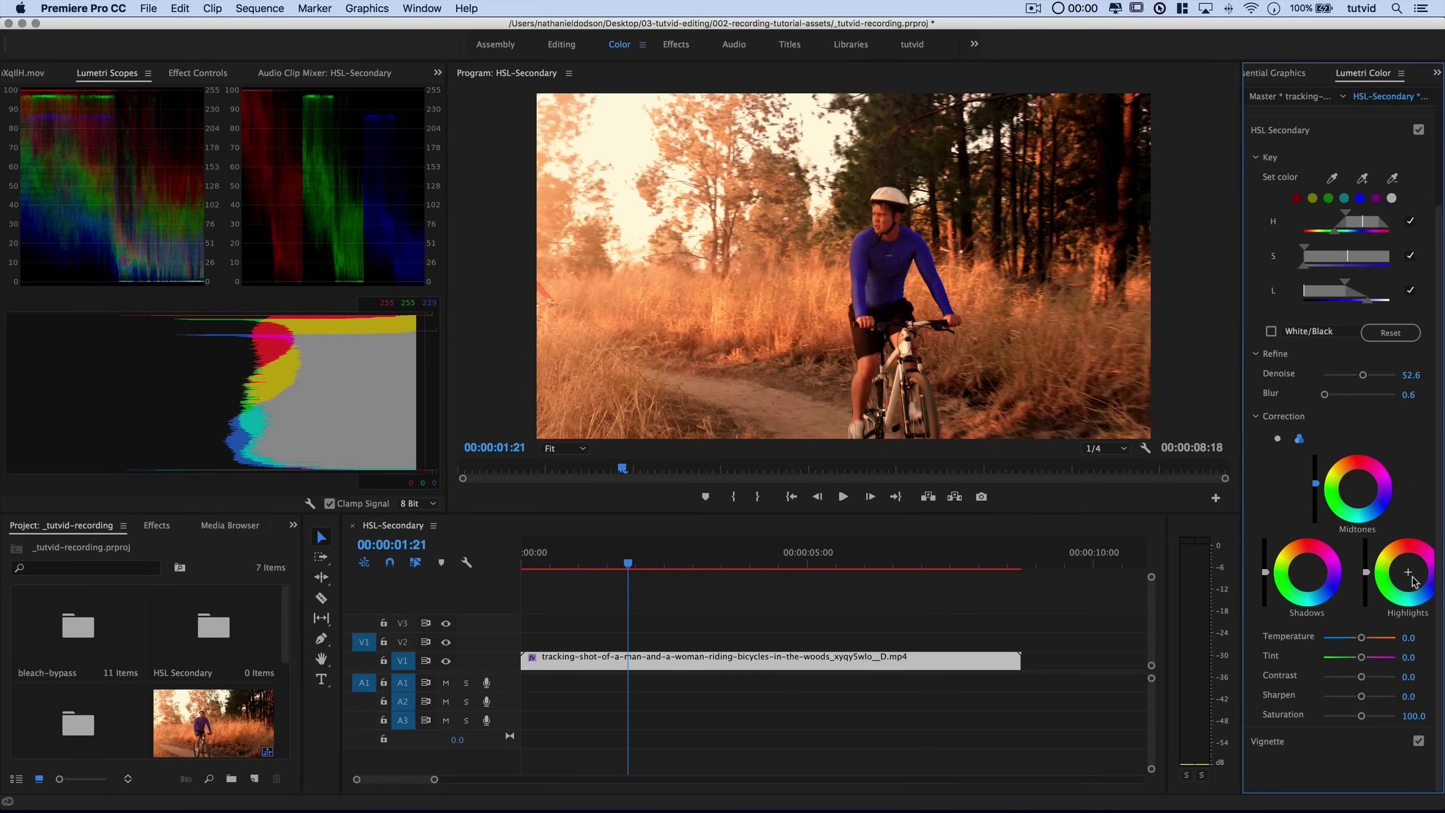
Step: Back on the single wheel, set the shirt's Tint to 83.5 and Contrast to -54.6
{"action": "left_click", "coordinate": [1279, 439]}
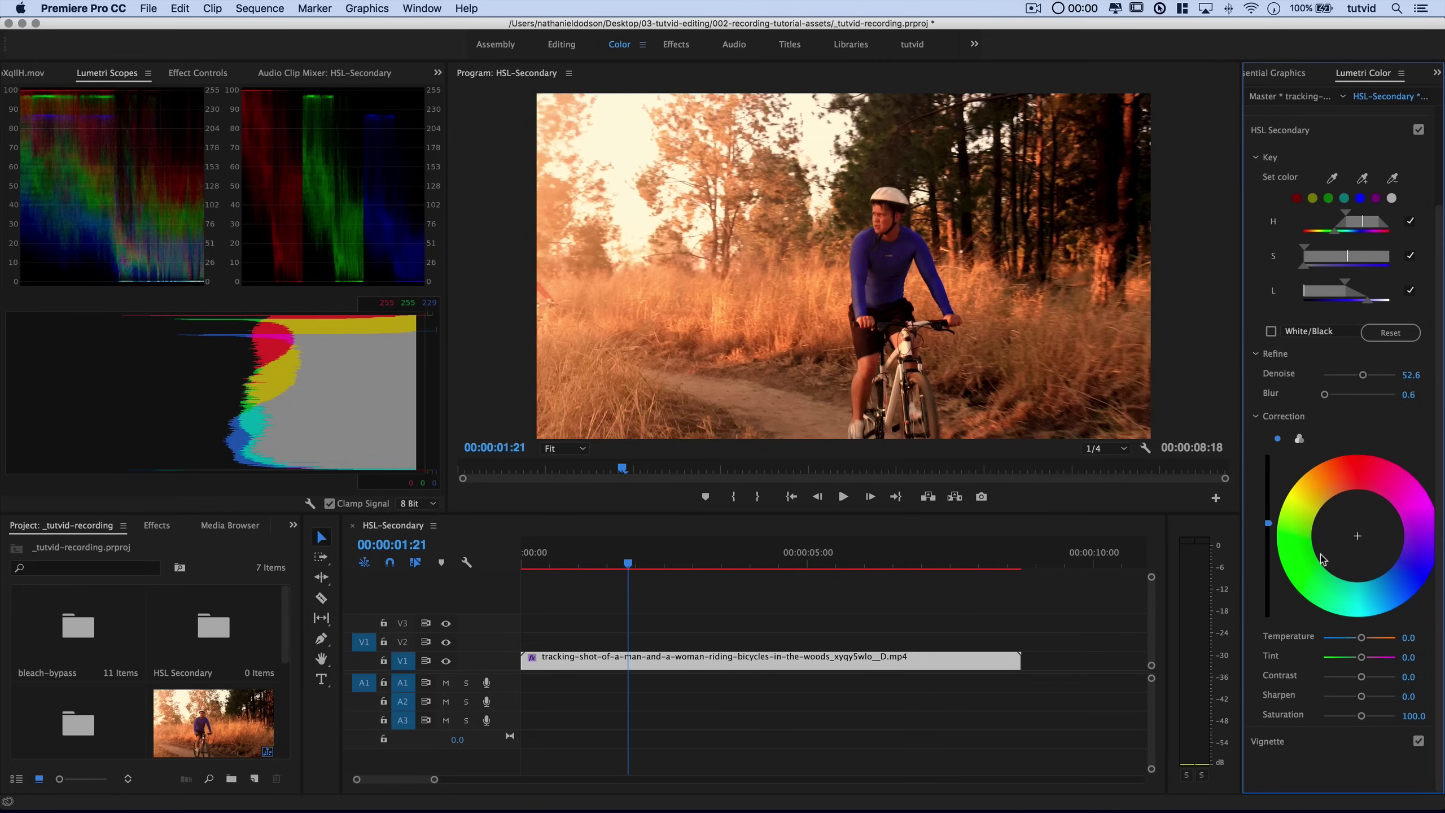
{"action": "mouse_move", "coordinate": [1362, 658]}
{"action": "left_mouse_down"}
{"action": "mouse_move", "coordinate": [1396, 662]}
{"action": "mouse_move", "coordinate": [1347, 638]}
{"action": "left_mouse_up"}
{"action": "left_click_drag", "start_coordinate": [1362, 678], "coordinate": [1347, 720]}
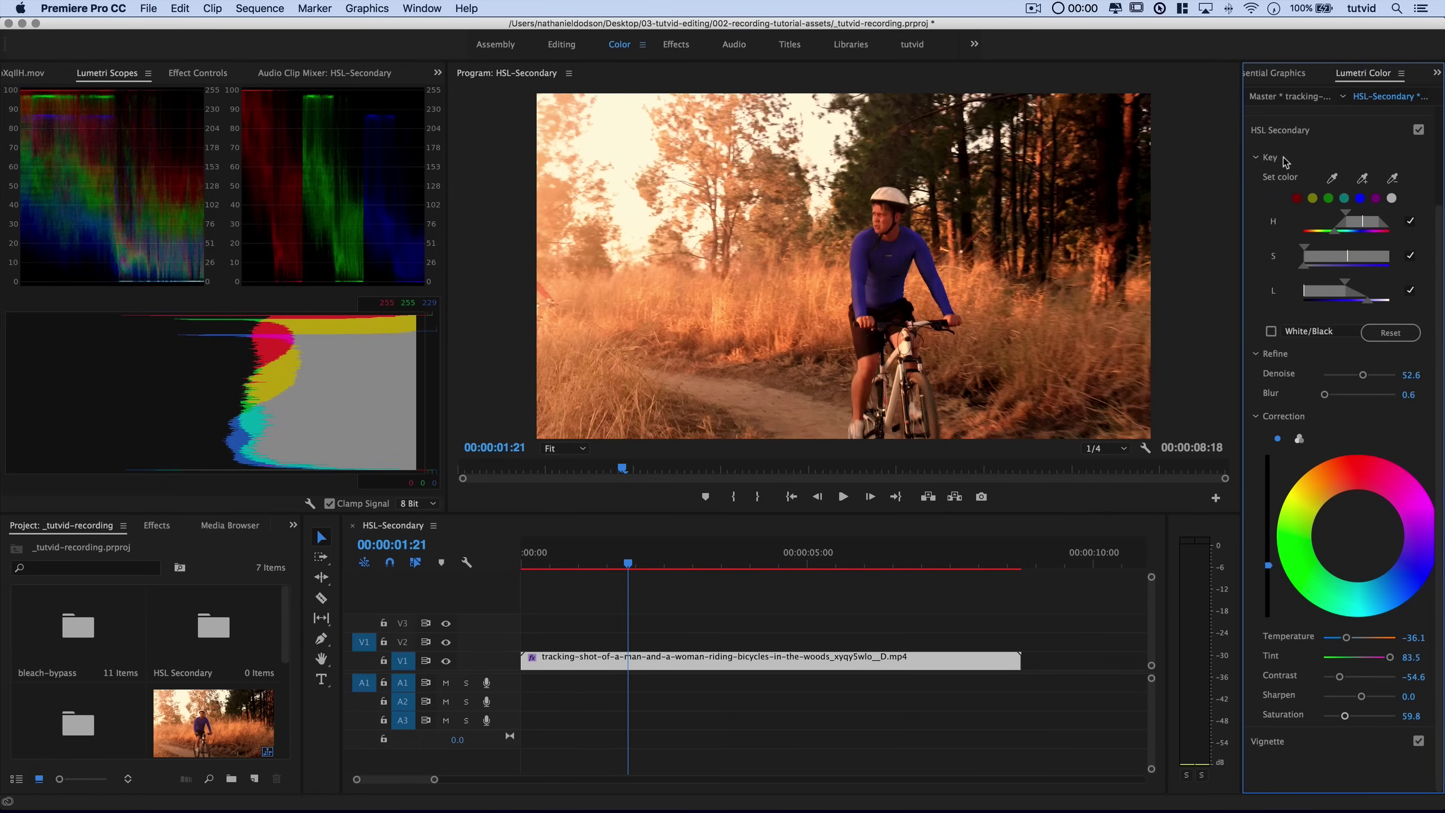
Step: Compare the shirt correction on and off, then play the clip to review the purple shirt
{"action": "left_click", "coordinate": [1419, 131]}
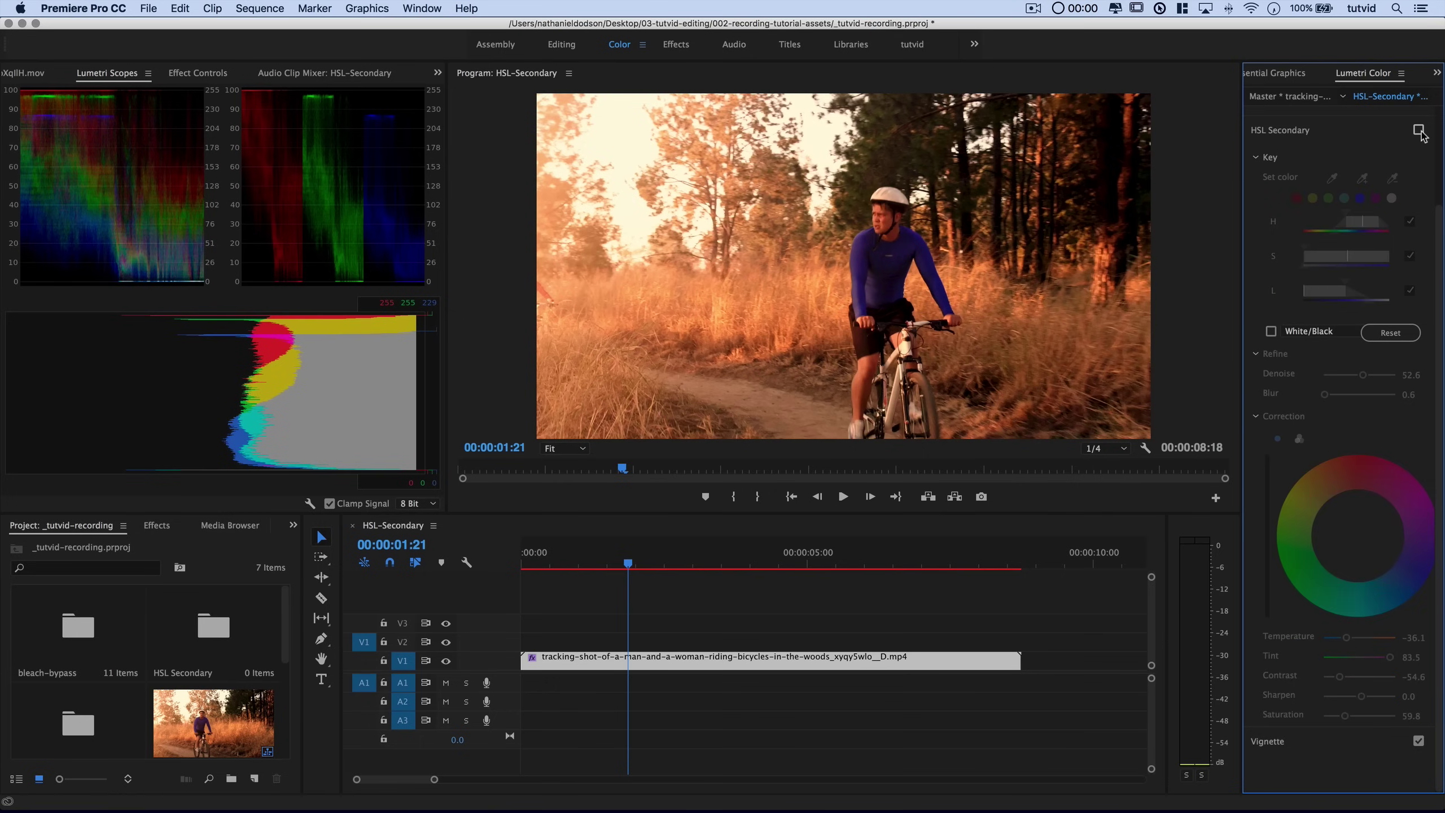
{"action": "left_click", "coordinate": [1419, 131]}
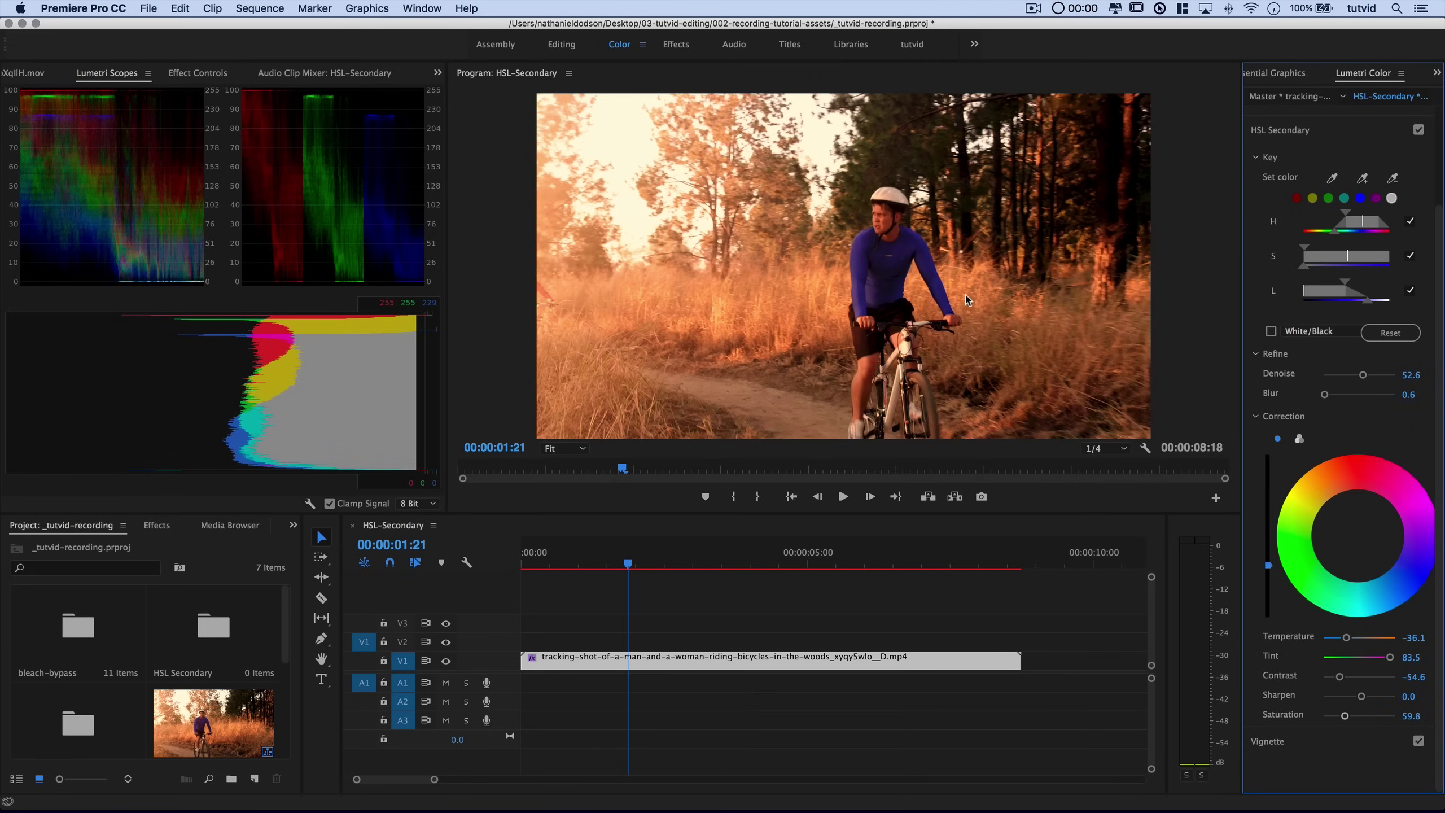
{"action": "left_click", "coordinate": [576, 556]}
{"action": "key", "text": "space"}
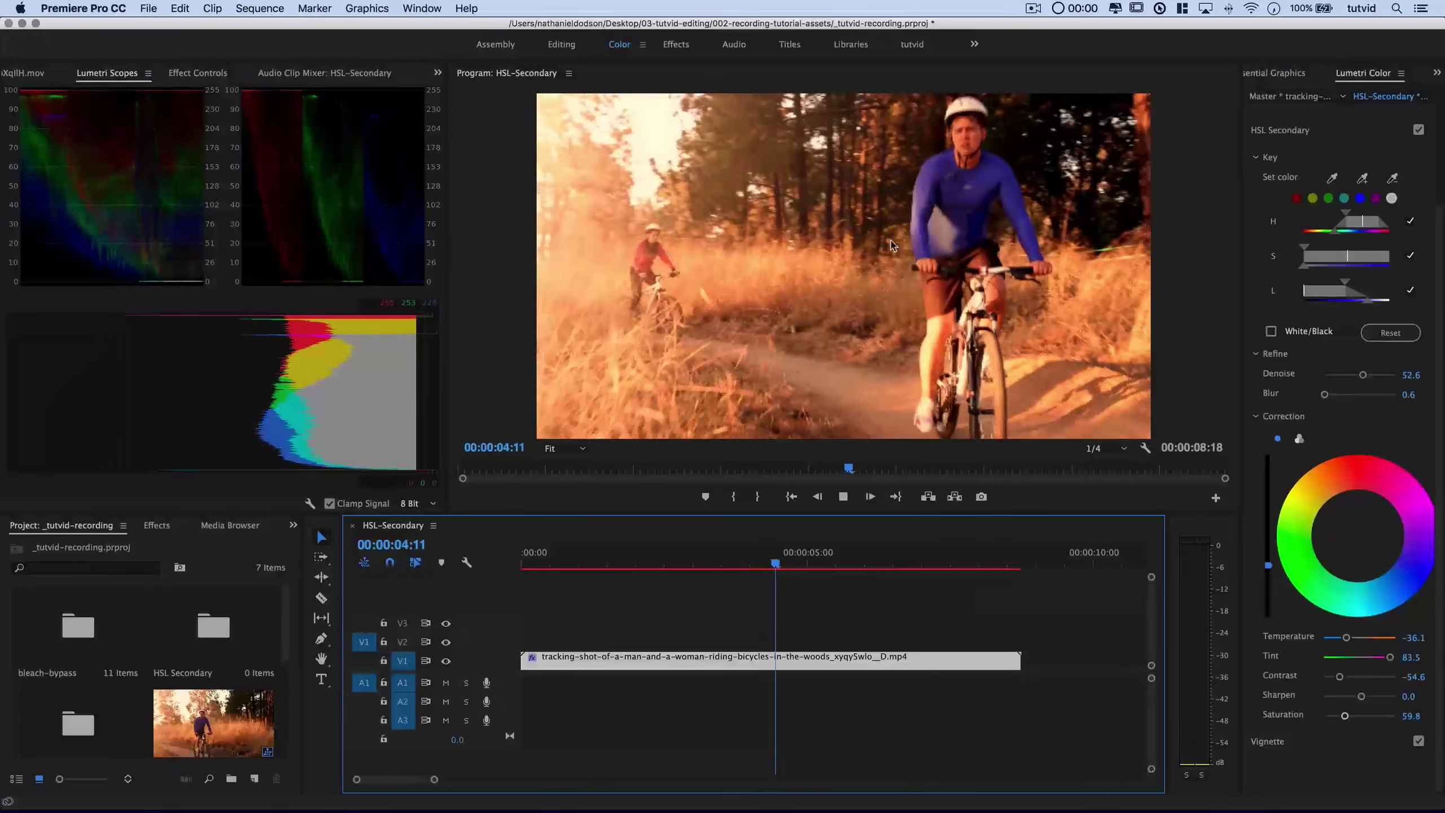
{"action": "key", "text": "space"}
{"action": "key", "text": "Home"}
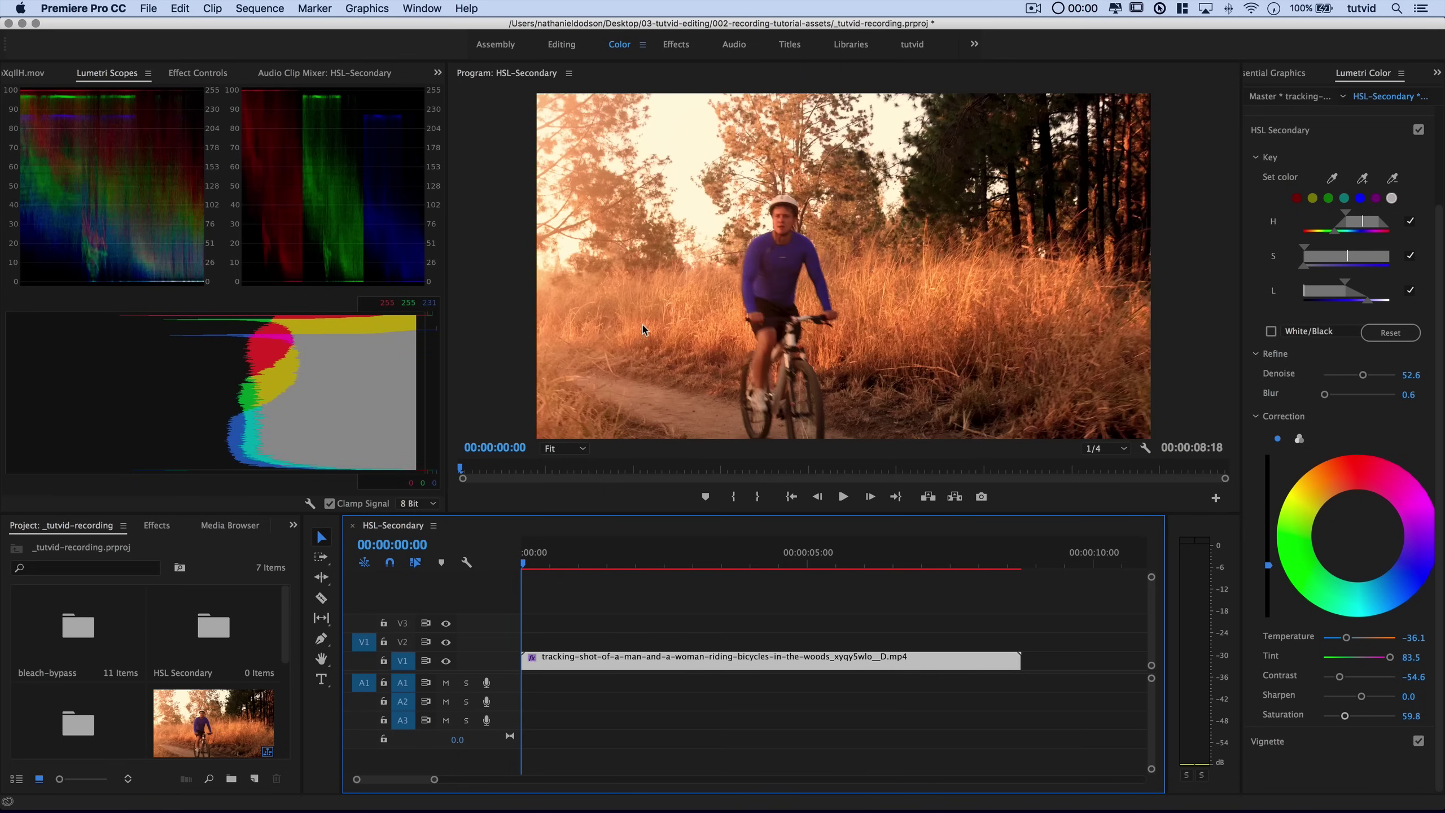
{"action": "scroll", "coordinate": [215, 697], "scroll_direction": "down", "scroll_amount": 2}
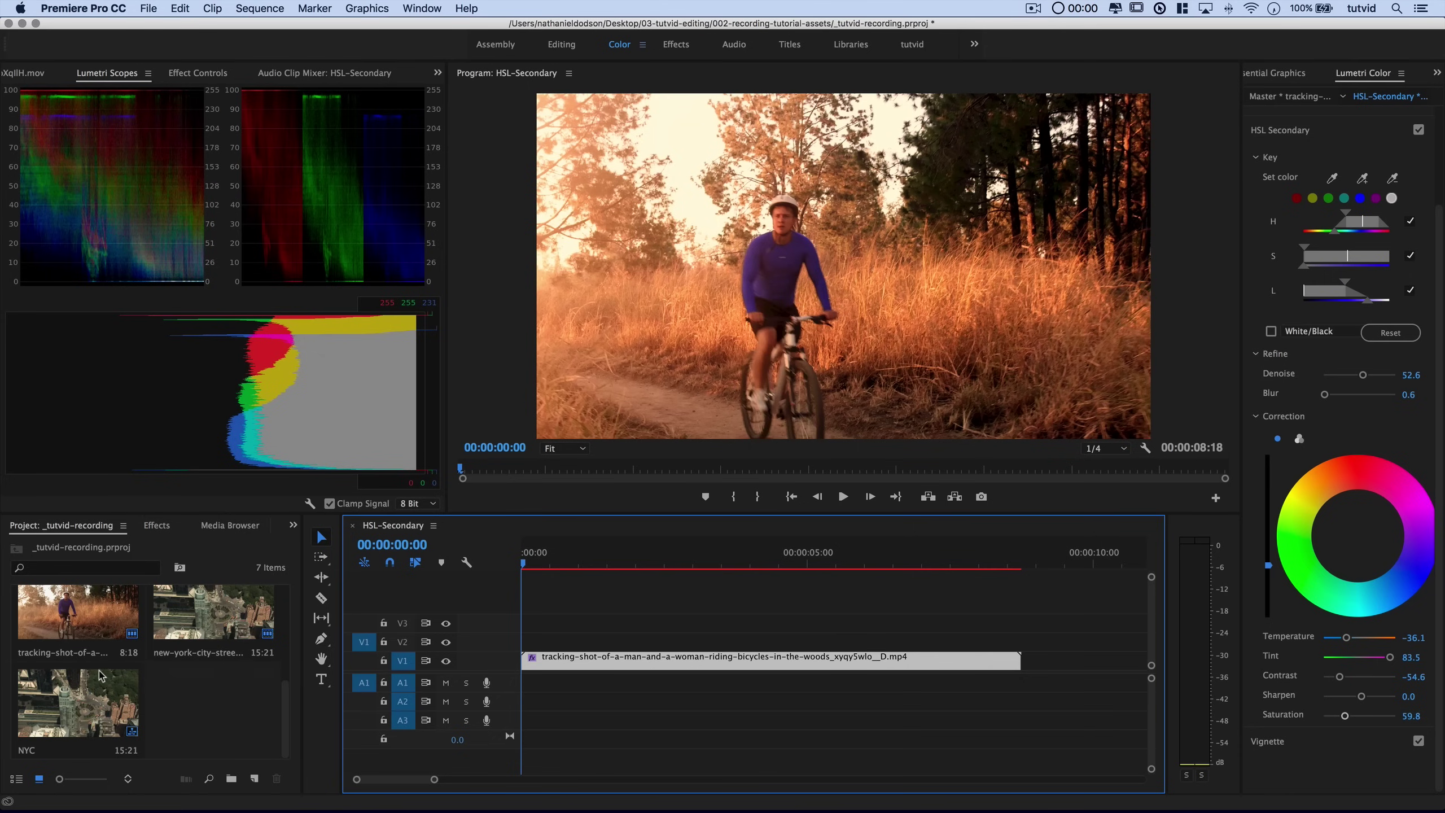
Step: Open the NYC sequence and key the trees with two eyedropper samples of their green
{"action": "double_click", "coordinate": [85, 705]}
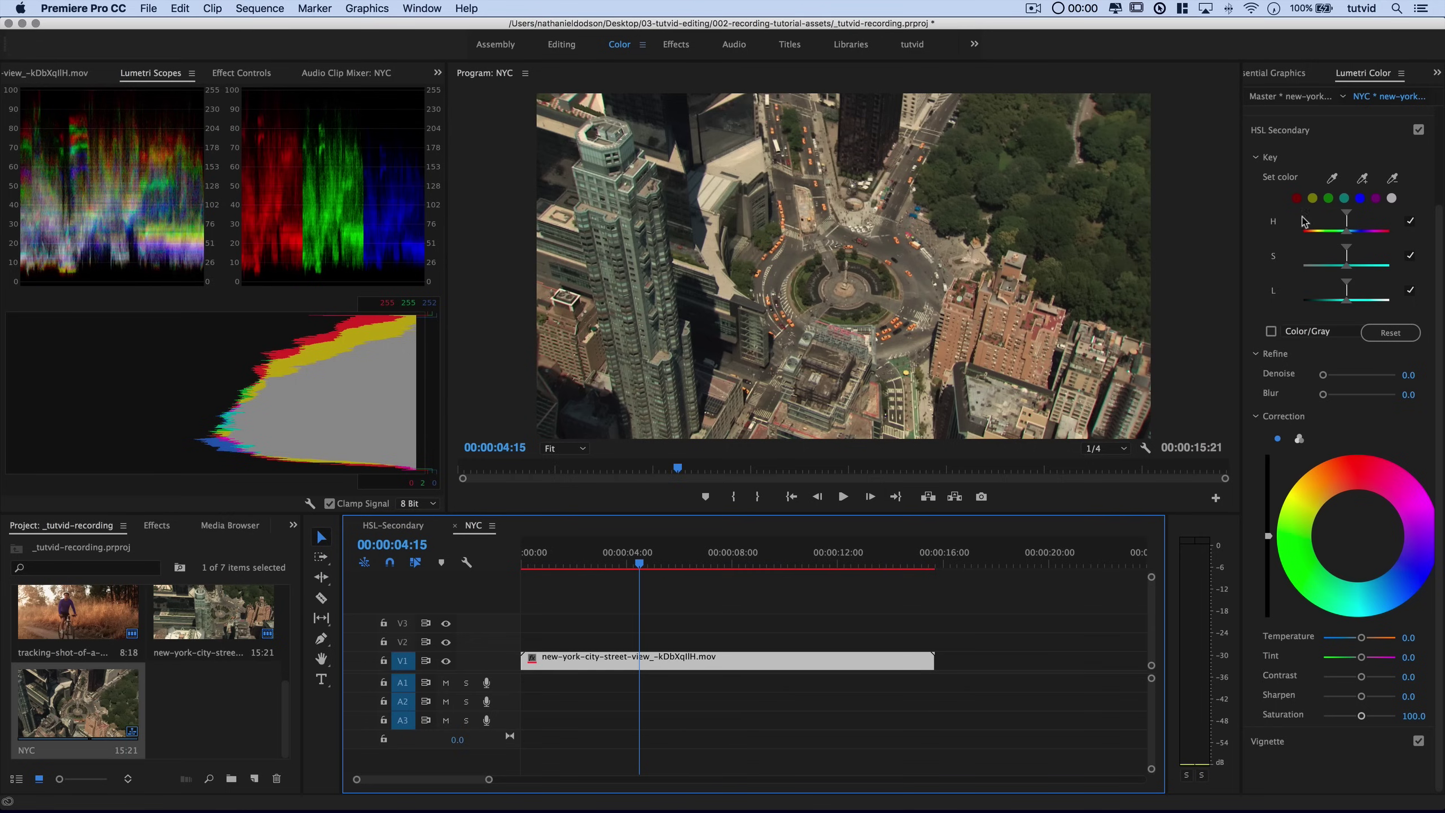
{"action": "left_click", "coordinate": [1331, 179]}
{"action": "left_click", "coordinate": [1018, 175]}
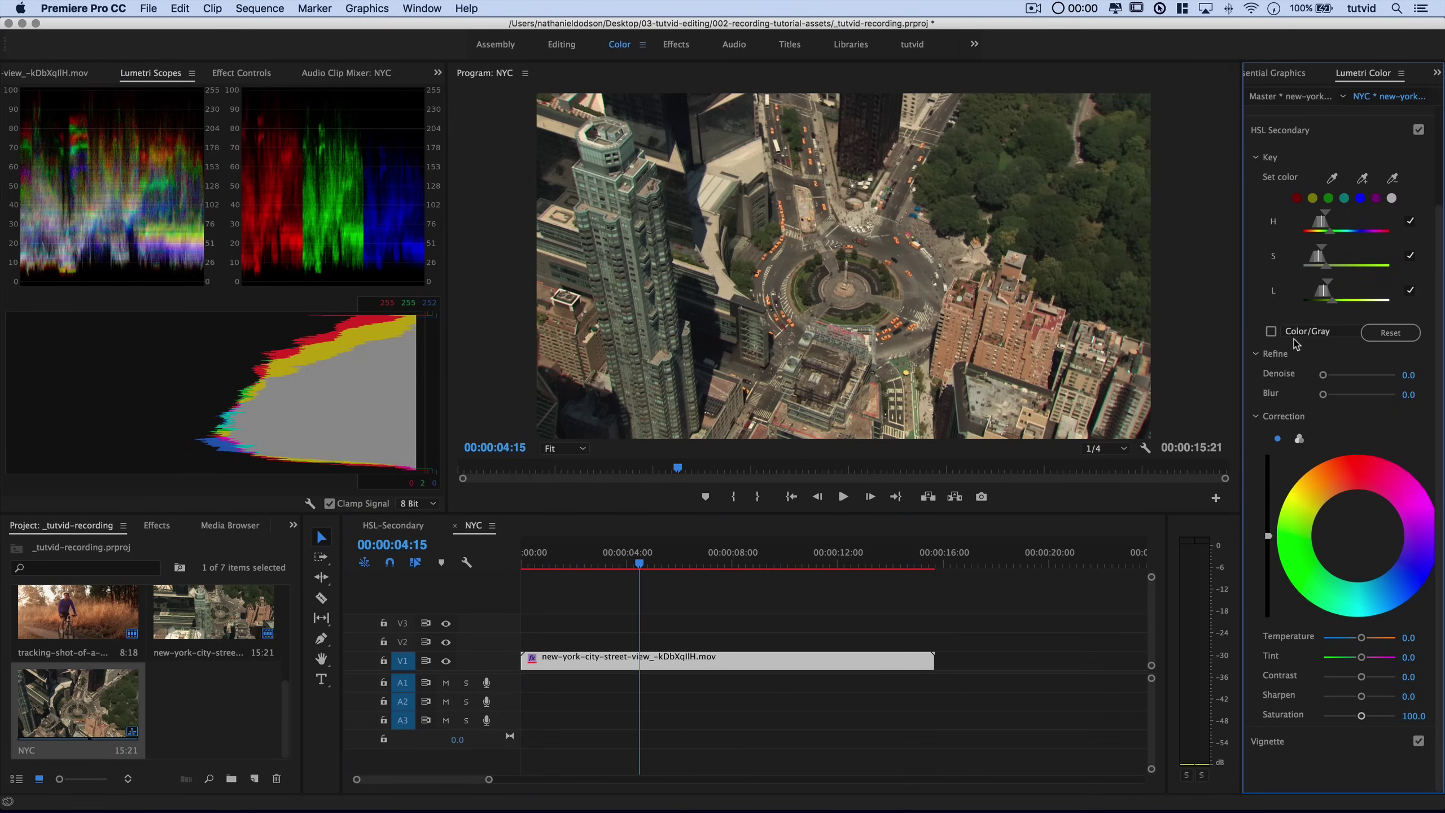
{"action": "left_click", "coordinate": [1364, 180]}
{"action": "left_click", "coordinate": [1053, 208]}
Step: With the Color/Gray preview on, narrow the H, S and L ranges to the trees, then set Denoise 70.1 and Blur 1.2
{"action": "left_click", "coordinate": [1272, 332]}
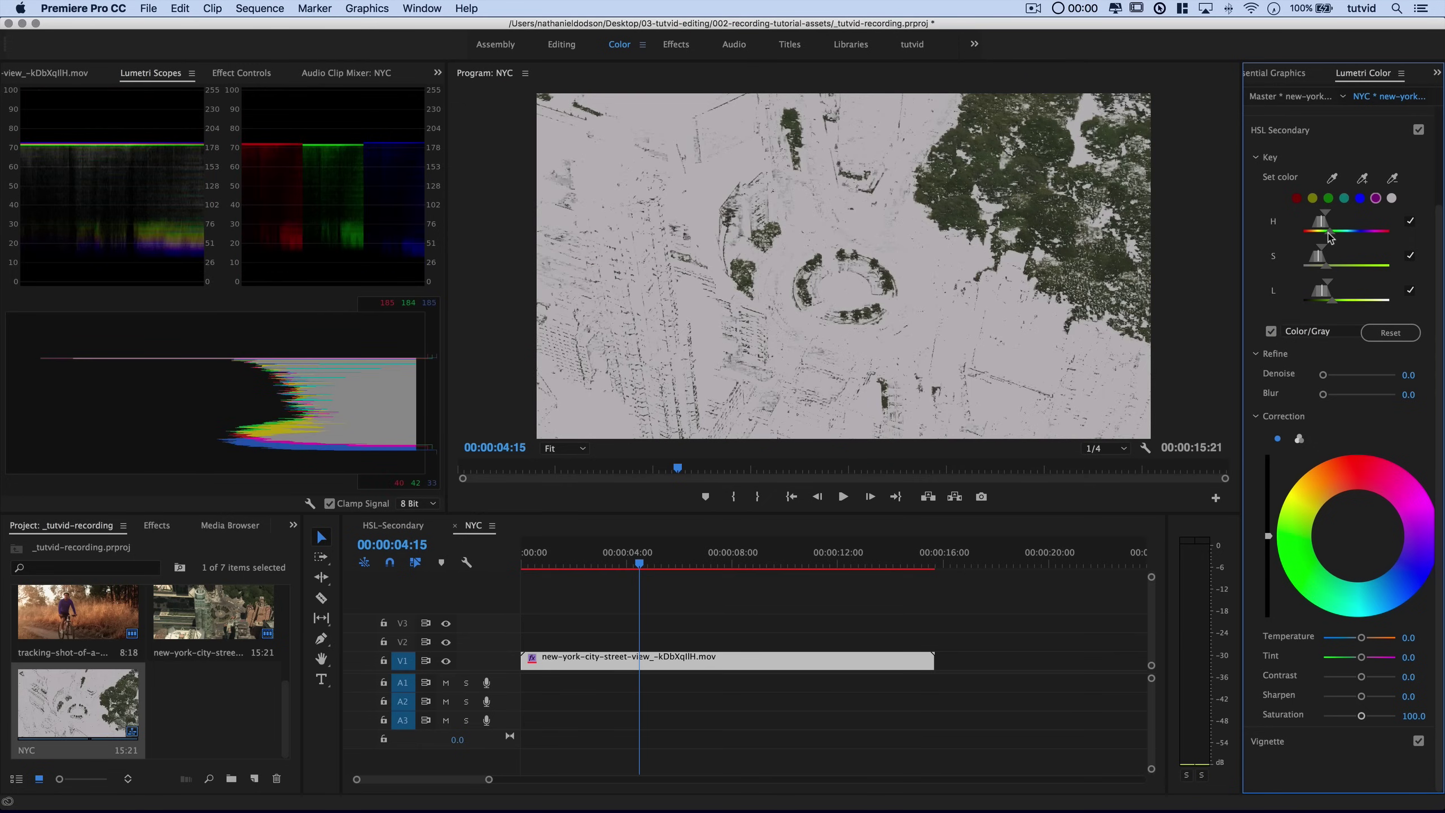
{"action": "left_click_drag", "start_coordinate": [1336, 238], "coordinate": [1329, 217]}
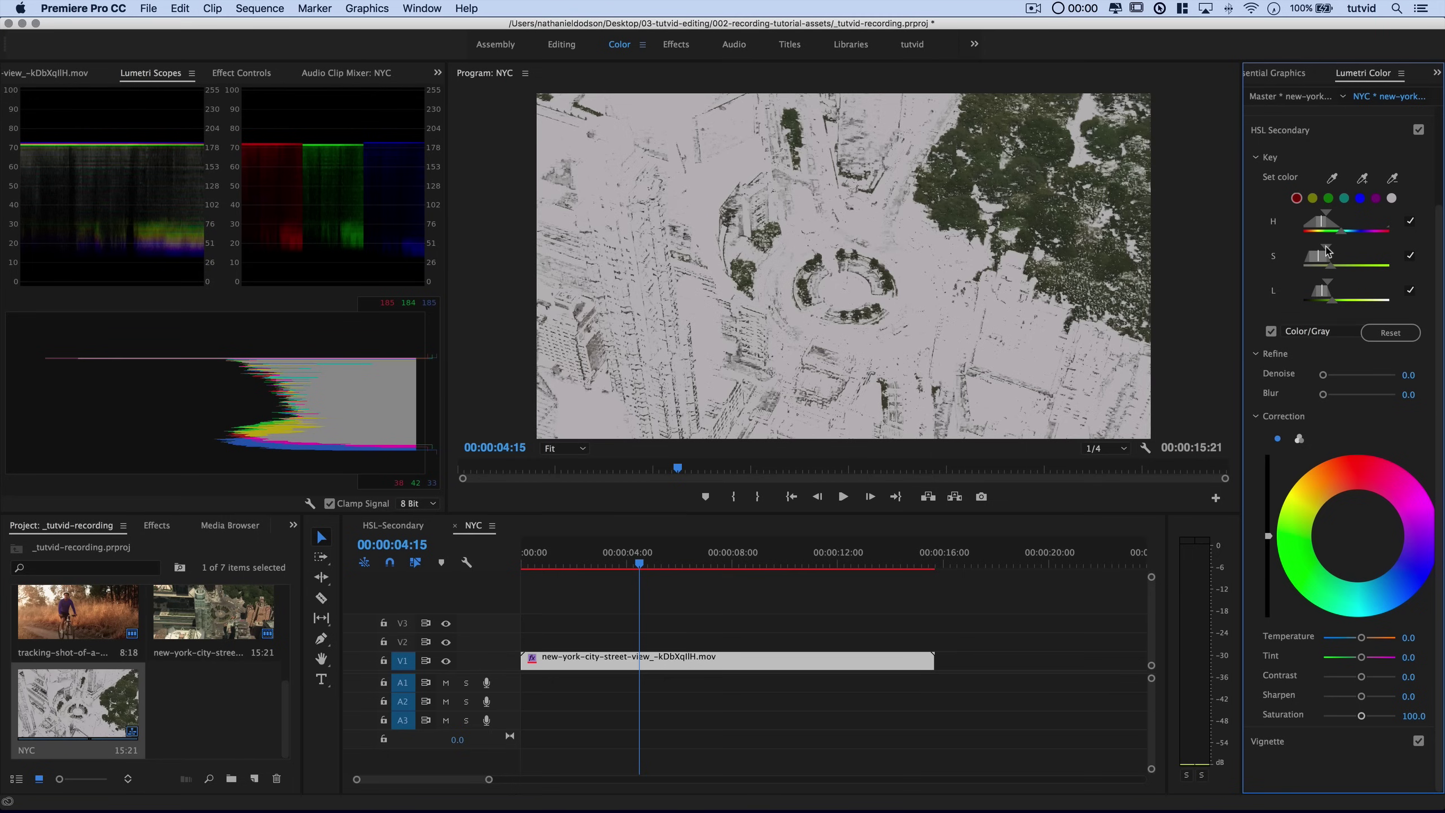
{"action": "left_click_drag", "start_coordinate": [1322, 252], "coordinate": [1327, 251]}
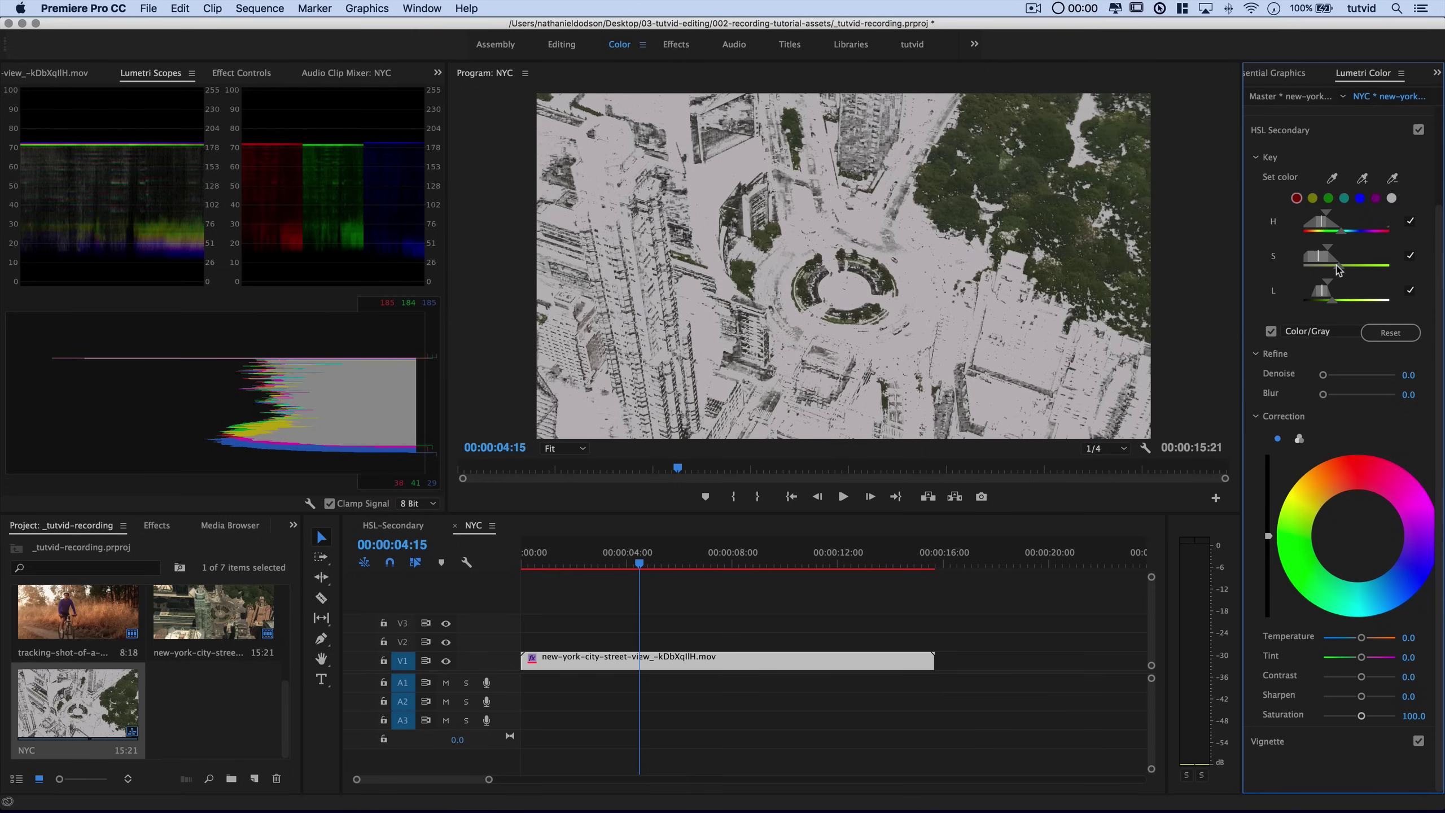
{"action": "left_click_drag", "start_coordinate": [1328, 283], "coordinate": [1334, 285]}
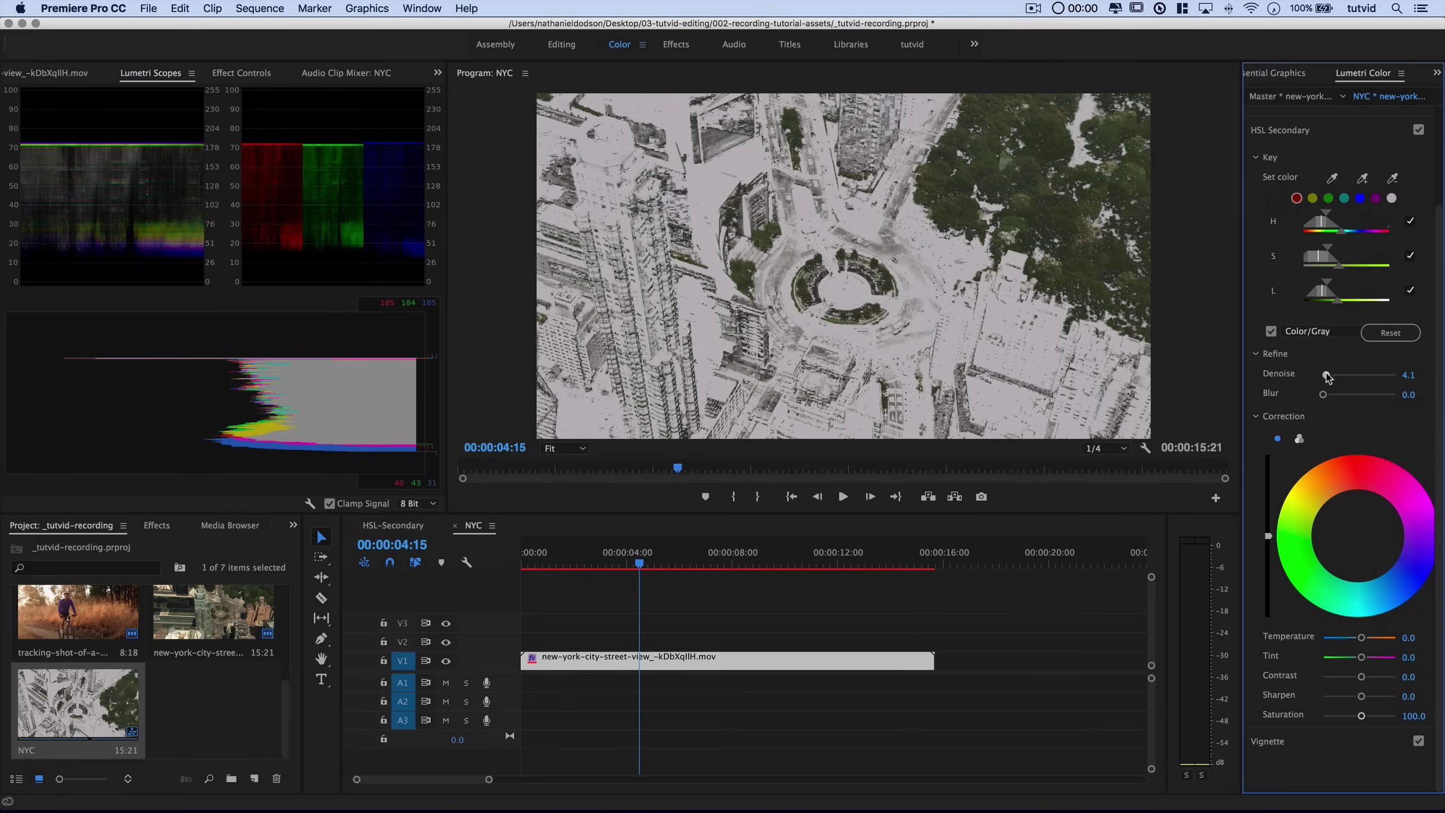
{"action": "left_click_drag", "start_coordinate": [1323, 375], "coordinate": [1376, 384]}
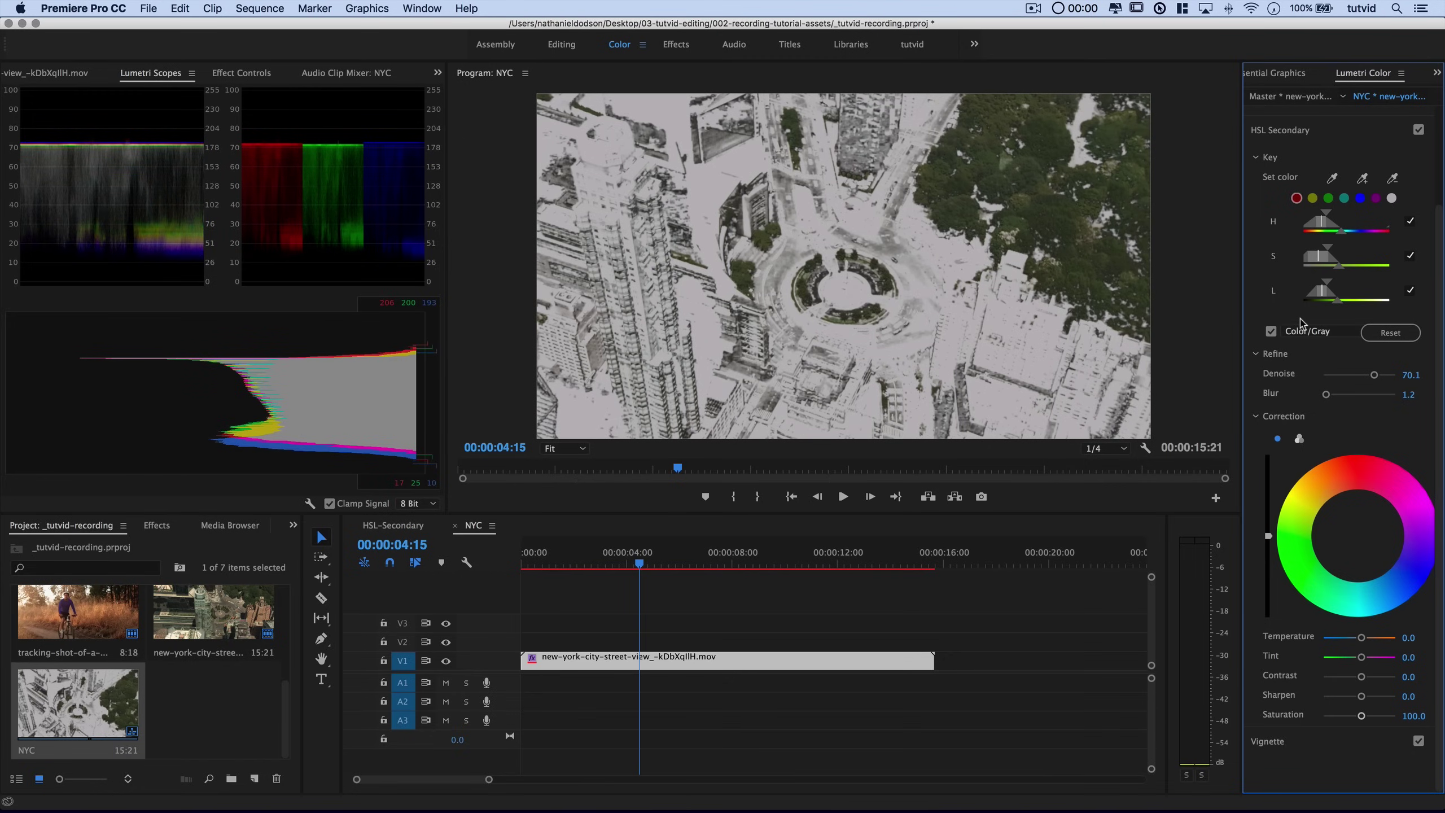
Step: Restore full colour and shift the trees greener with the Correction wheel, Tint -3.1 and Saturation 94.8
{"action": "left_click", "coordinate": [1271, 330]}
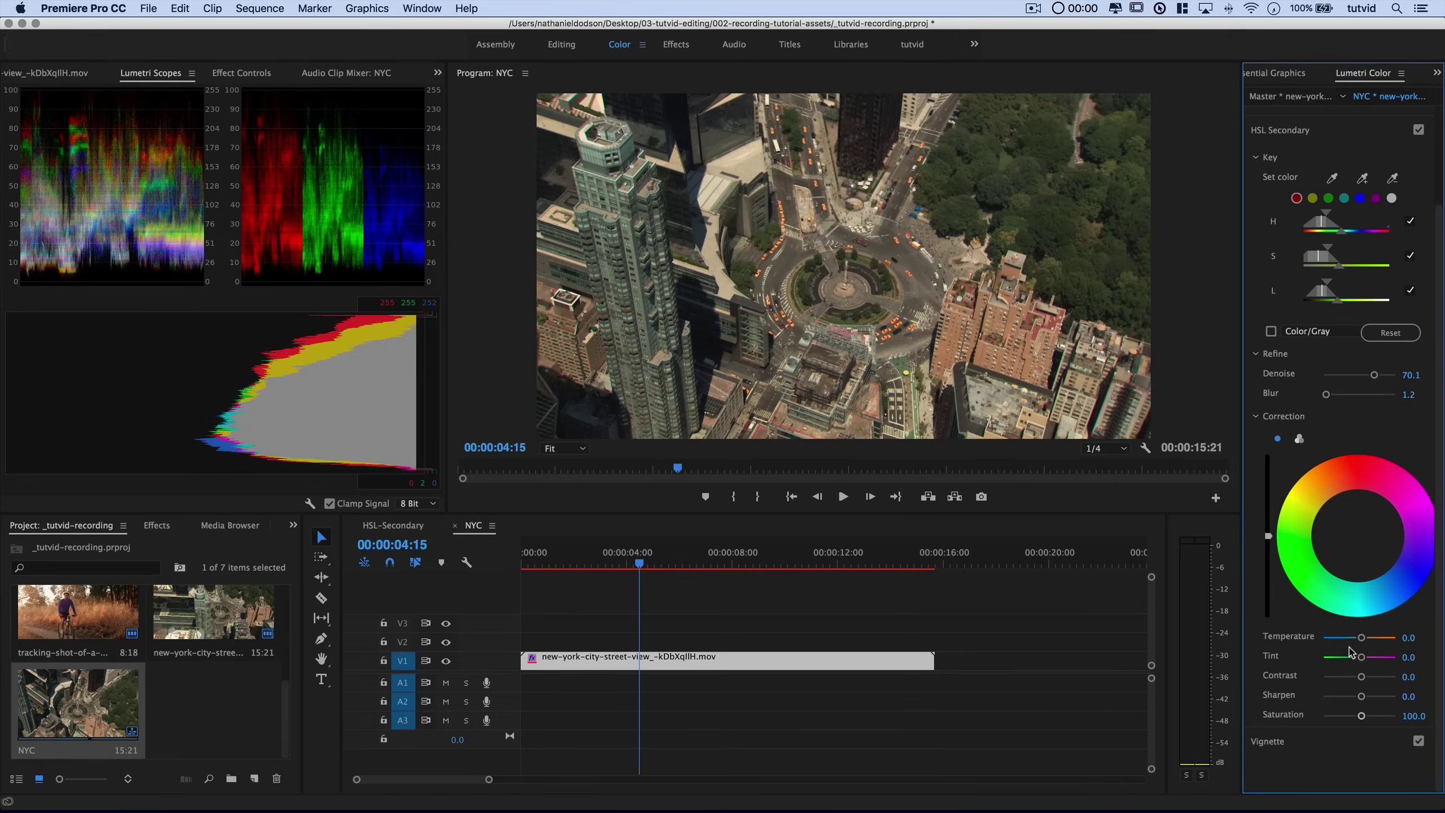
{"action": "left_click_drag", "start_coordinate": [1359, 538], "coordinate": [1337, 540]}
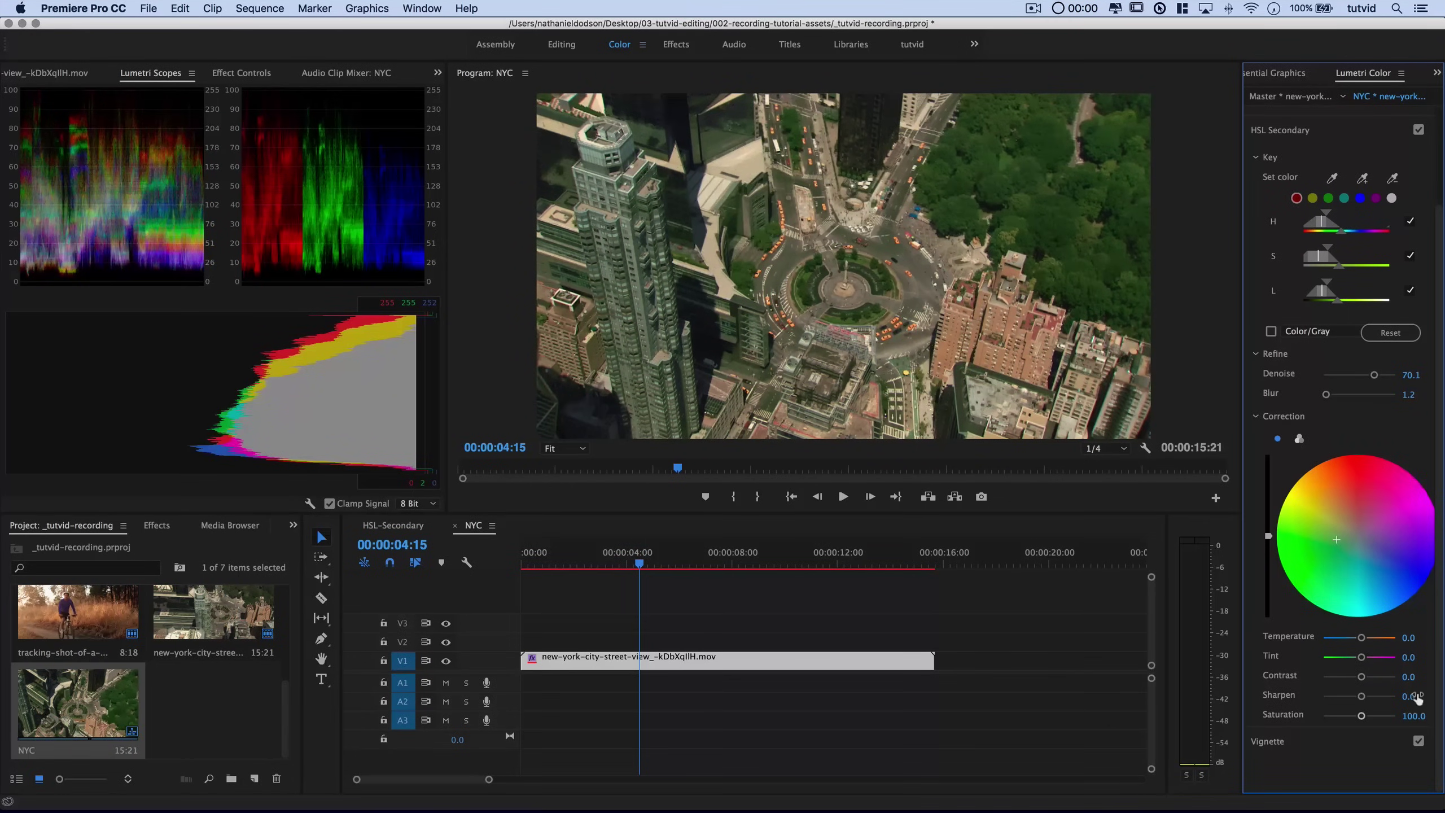
{"action": "left_click_drag", "start_coordinate": [1361, 658], "coordinate": [1359, 659]}
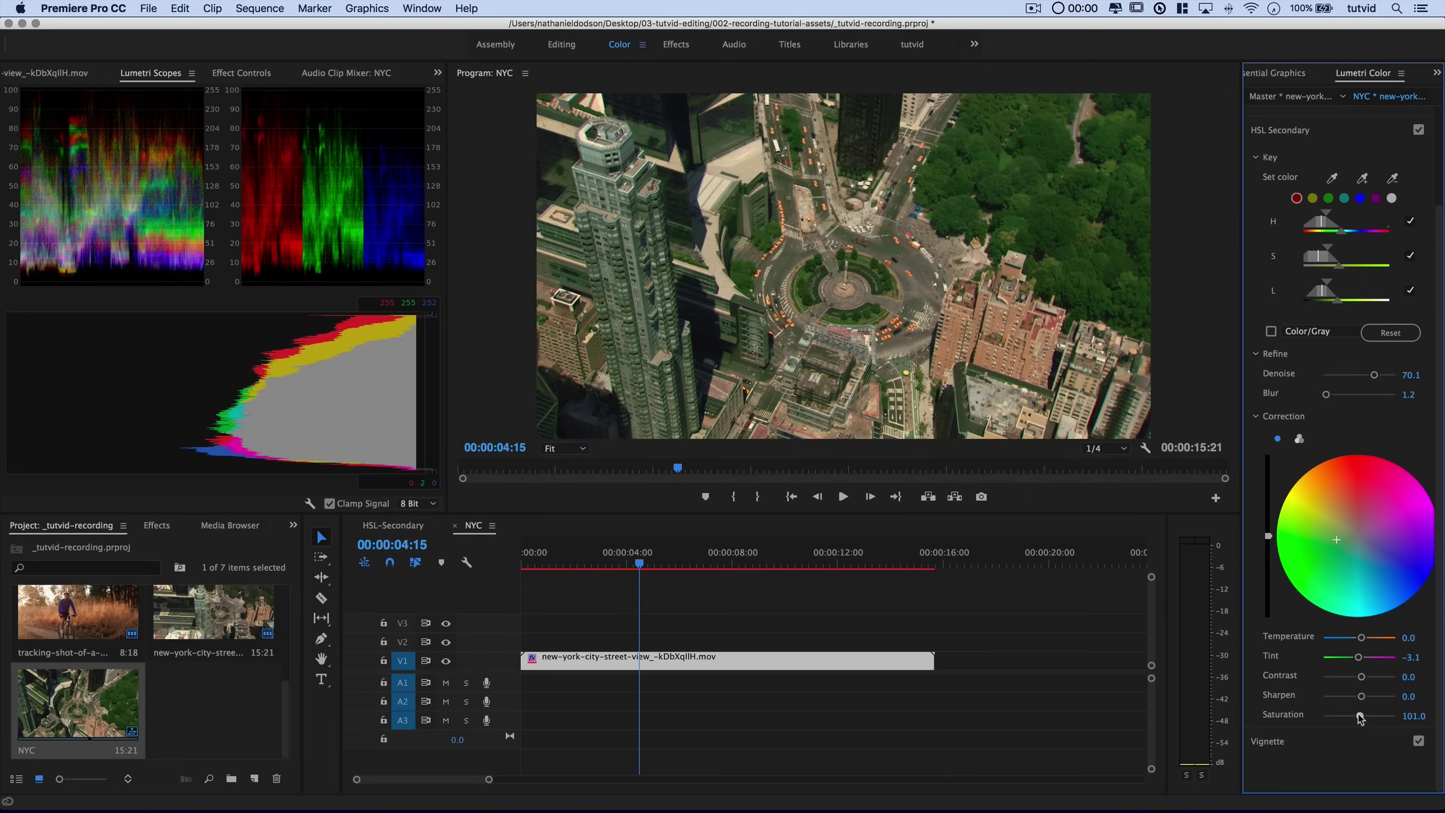
{"action": "left_click_drag", "start_coordinate": [1360, 718], "coordinate": [1354, 719]}
Step: Play back the NYC clip from an earlier frame to review the tree correction
{"action": "left_click", "coordinate": [603, 561]}
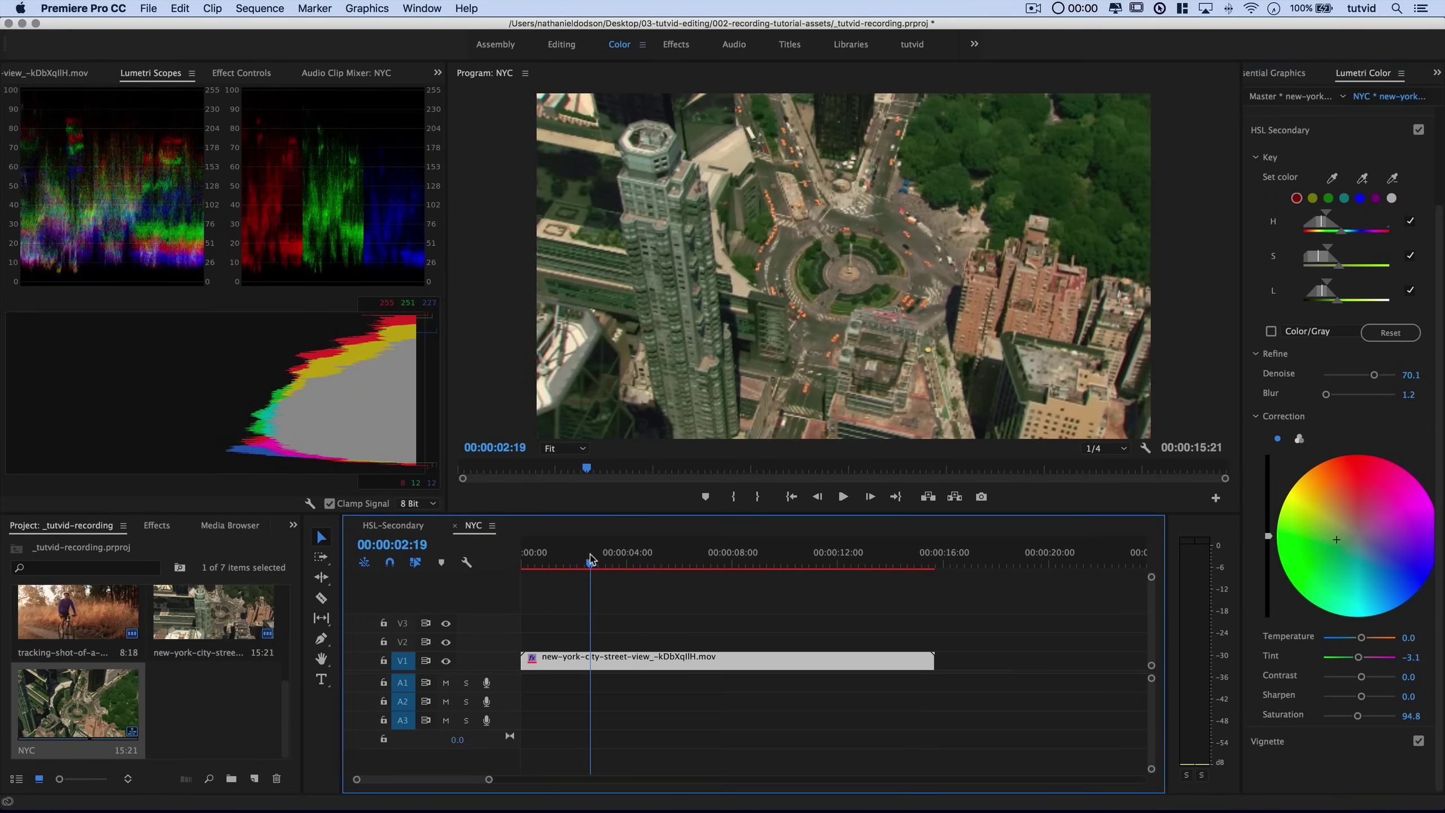
{"action": "key", "text": "space"}
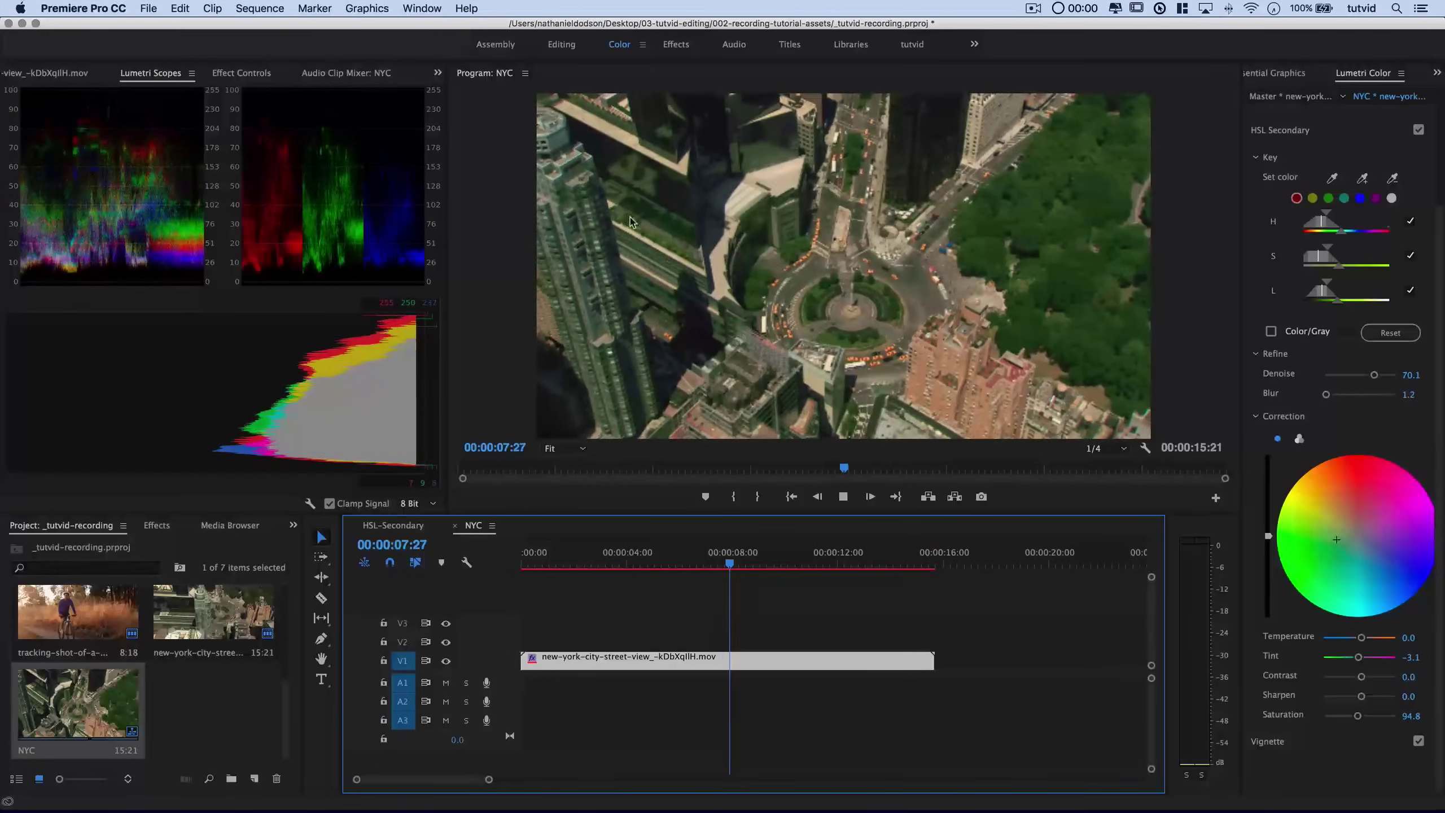
{"action": "key", "text": "space"}
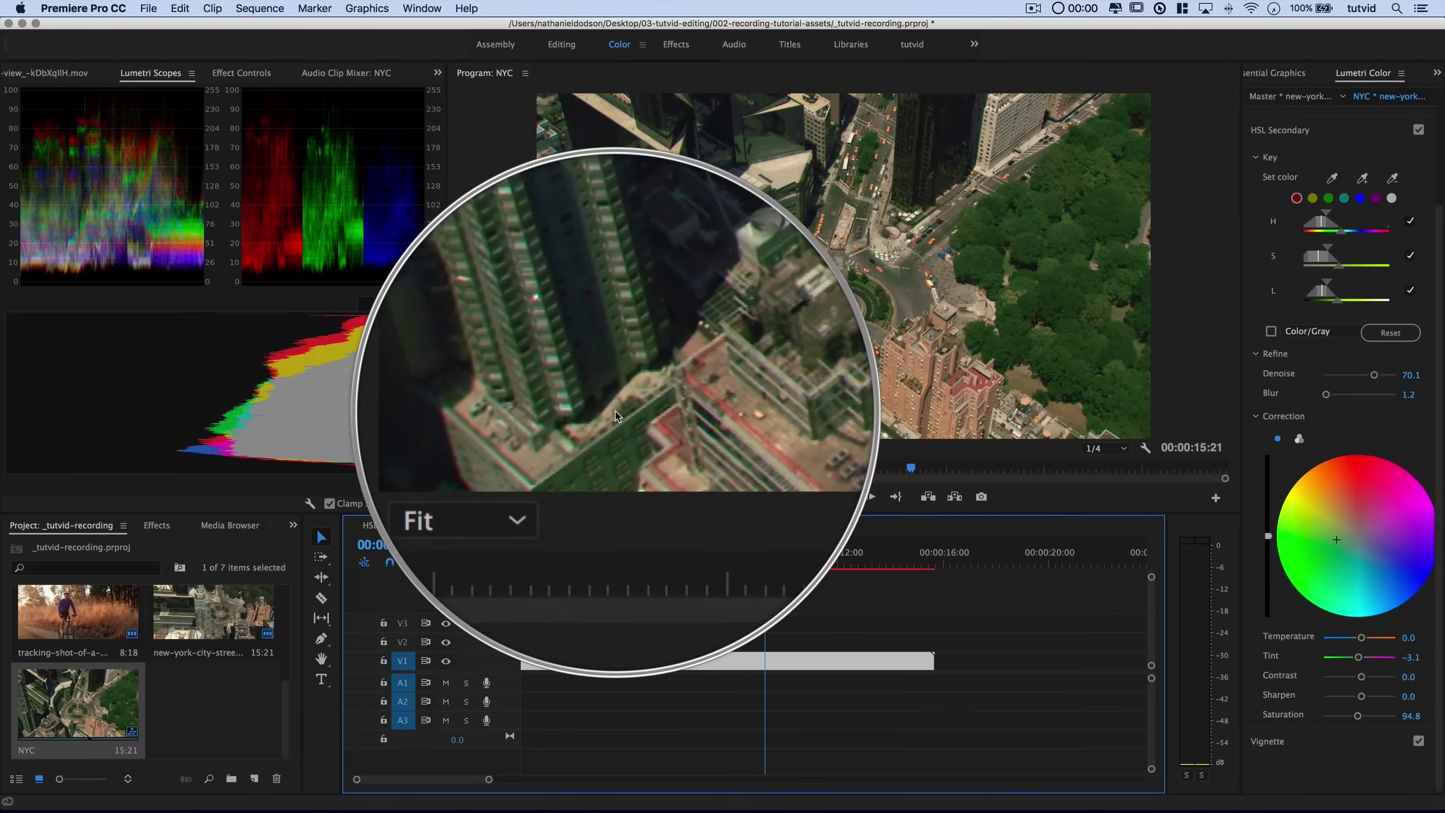
Step: Nudge the tree key's hue range against a White/Black mask, then view full colour at 00:00:12:22
{"action": "left_click", "coordinate": [1271, 332]}
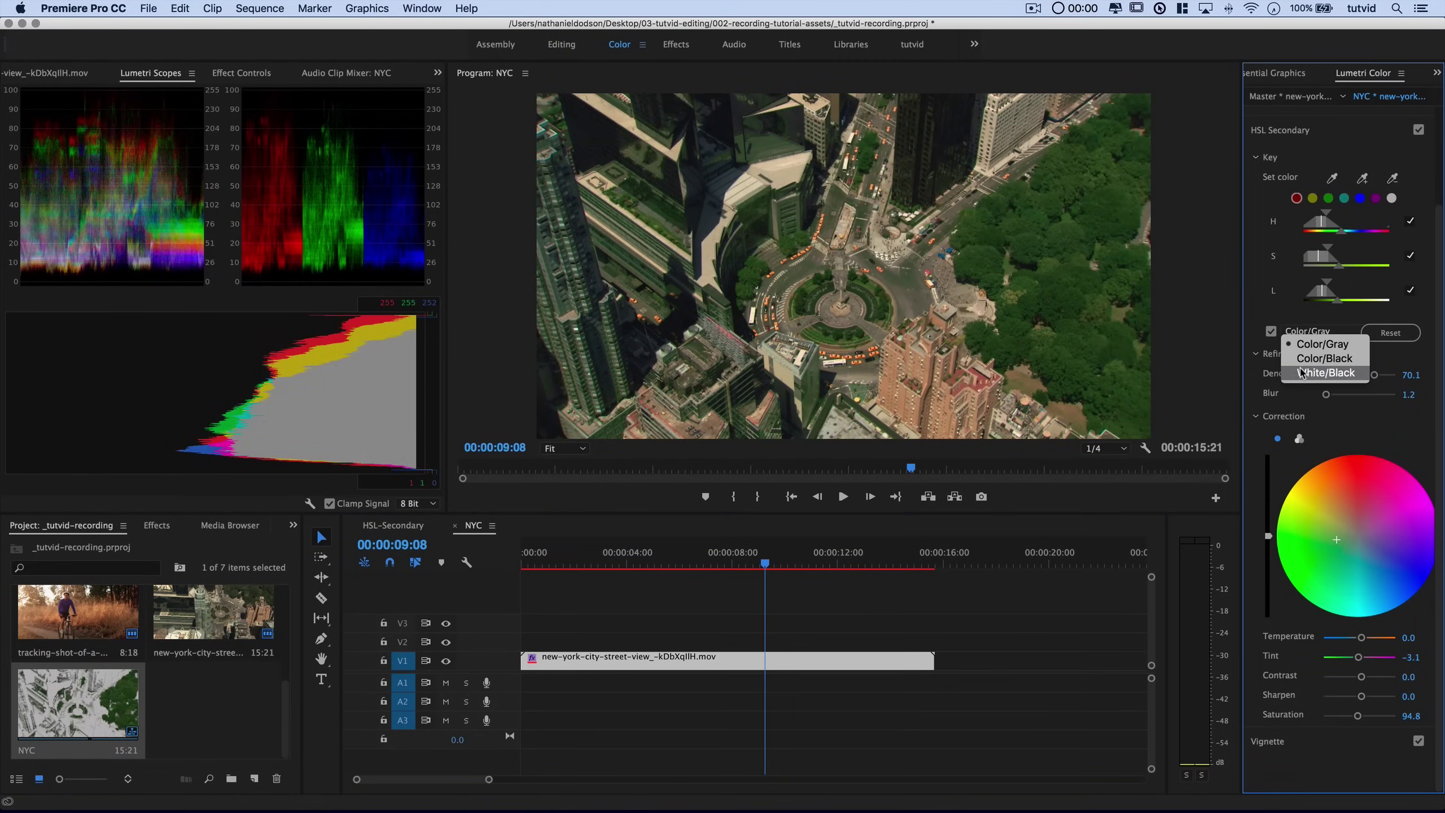
{"action": "left_click", "coordinate": [1308, 332]}
{"action": "left_click", "coordinate": [1305, 376]}
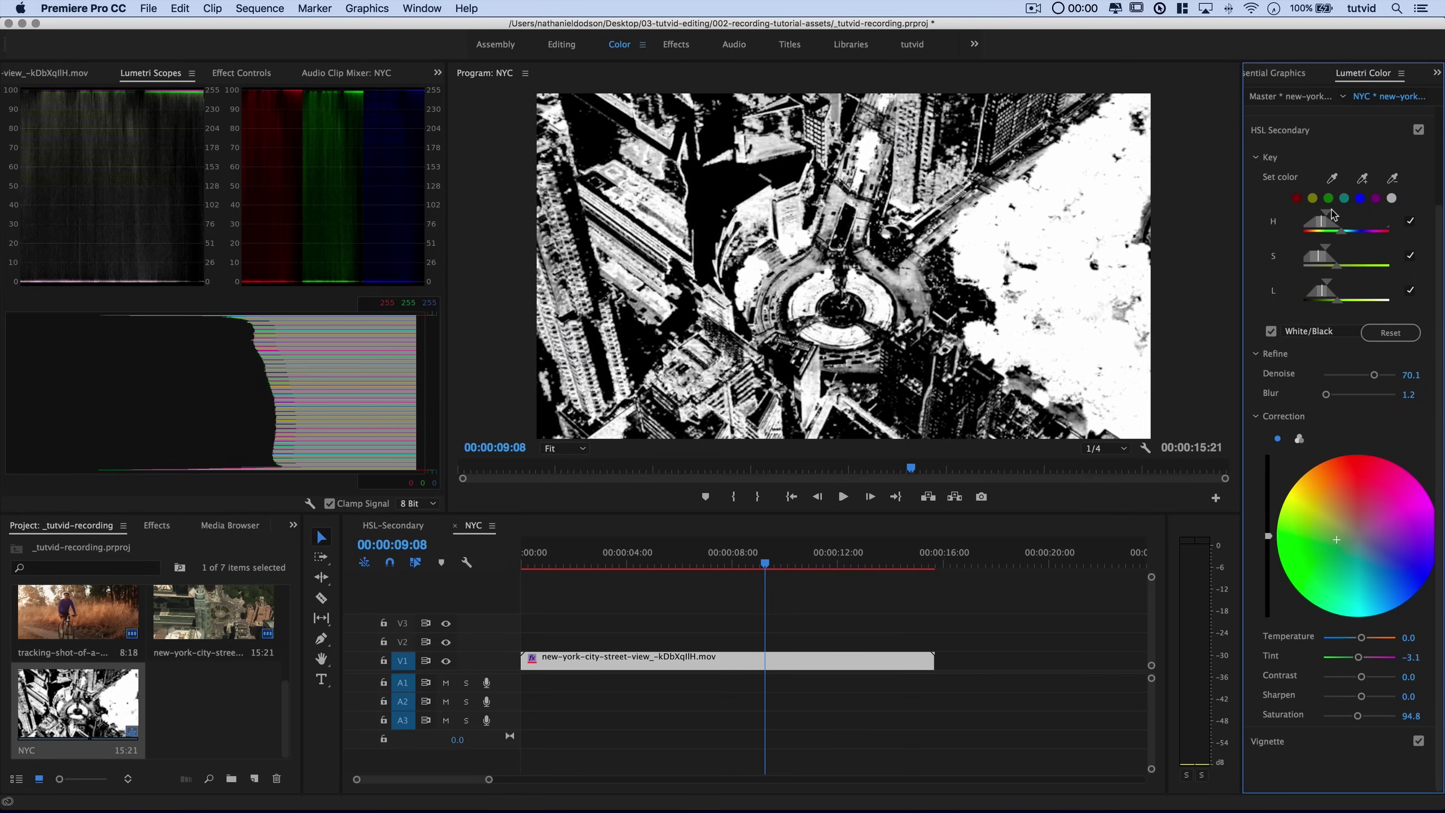
{"action": "left_click_drag", "start_coordinate": [1339, 236], "coordinate": [1331, 236]}
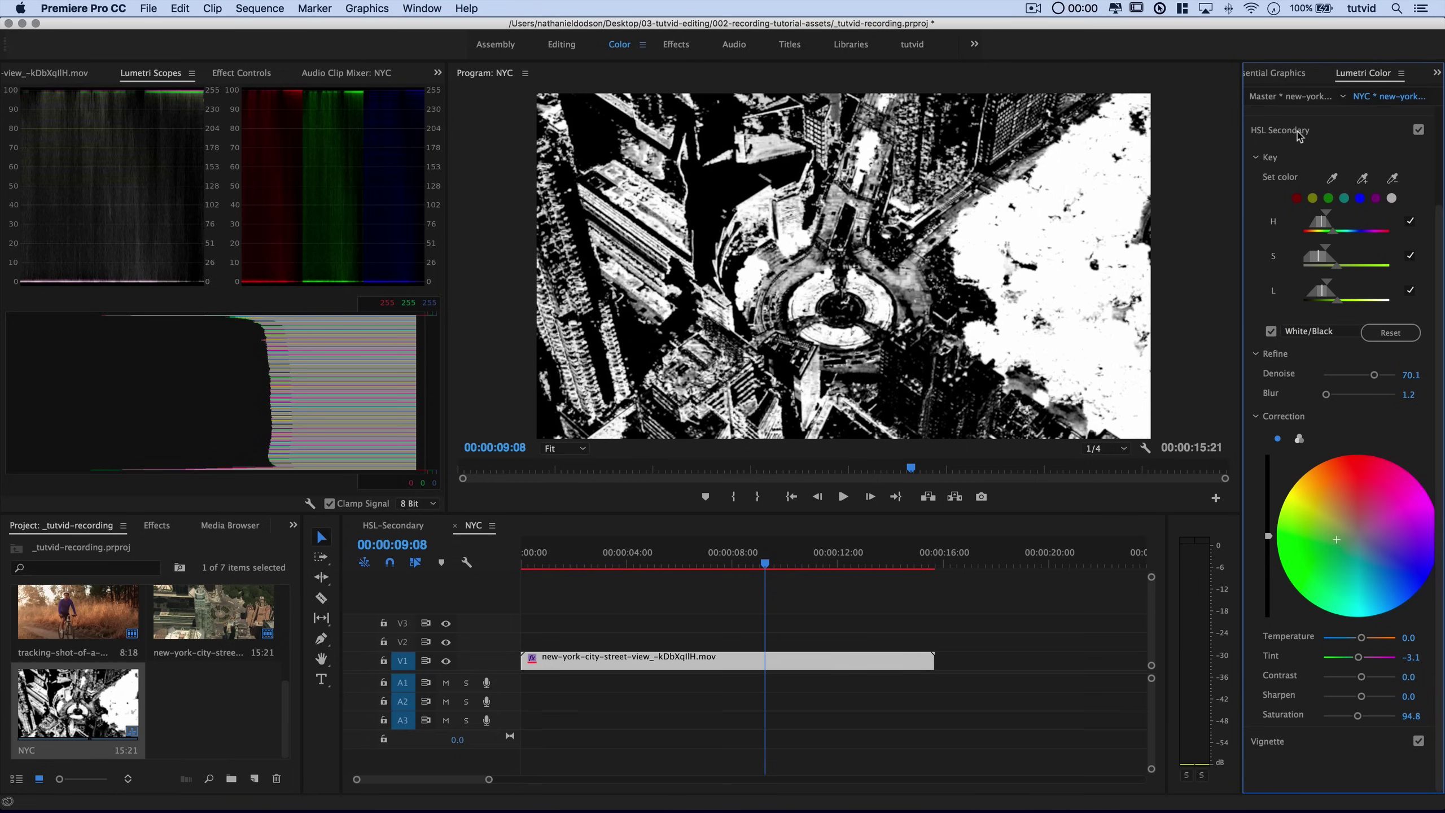
{"action": "left_click", "coordinate": [1272, 332]}
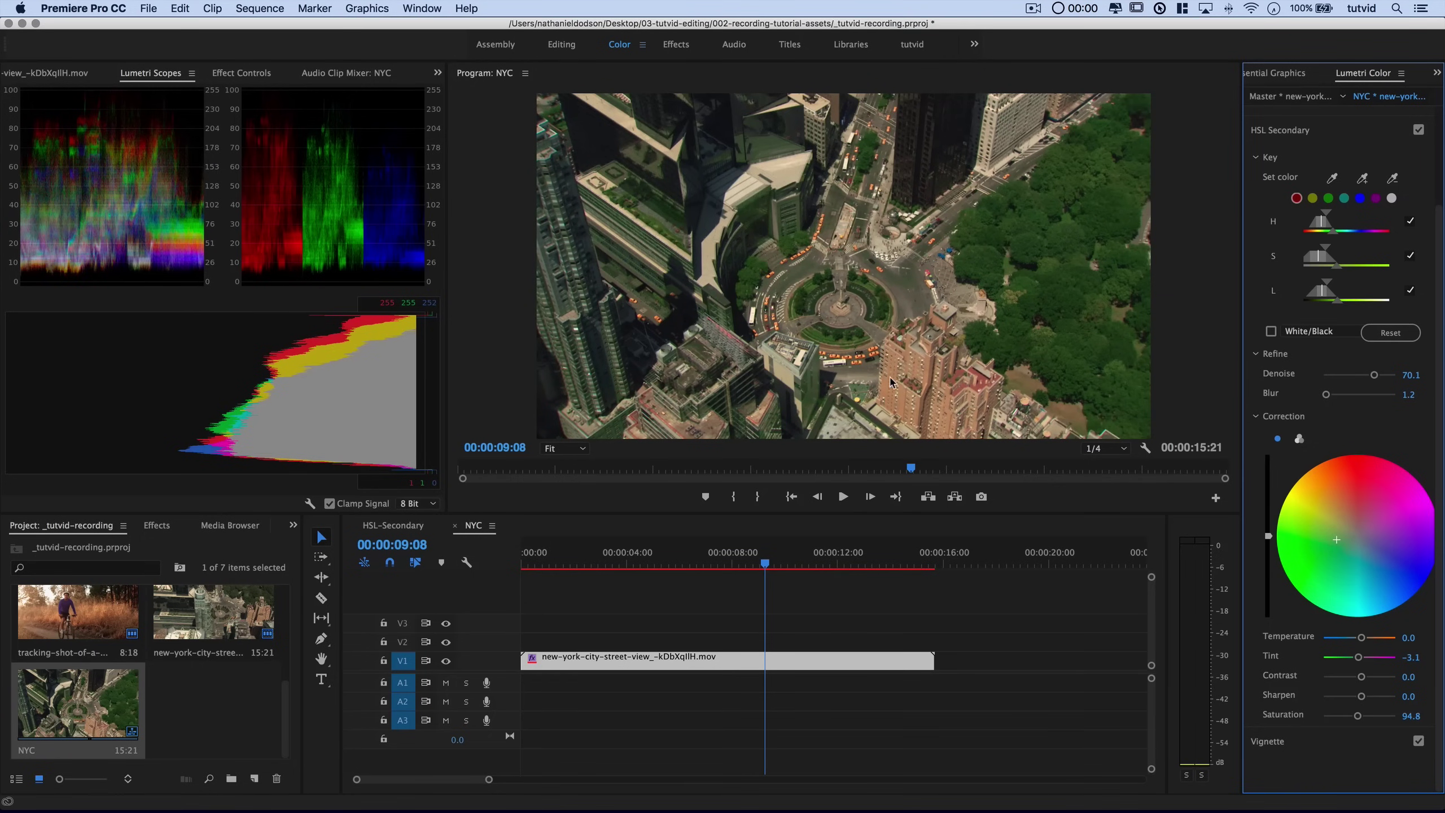
{"action": "left_click_drag", "start_coordinate": [714, 555], "coordinate": [858, 556]}
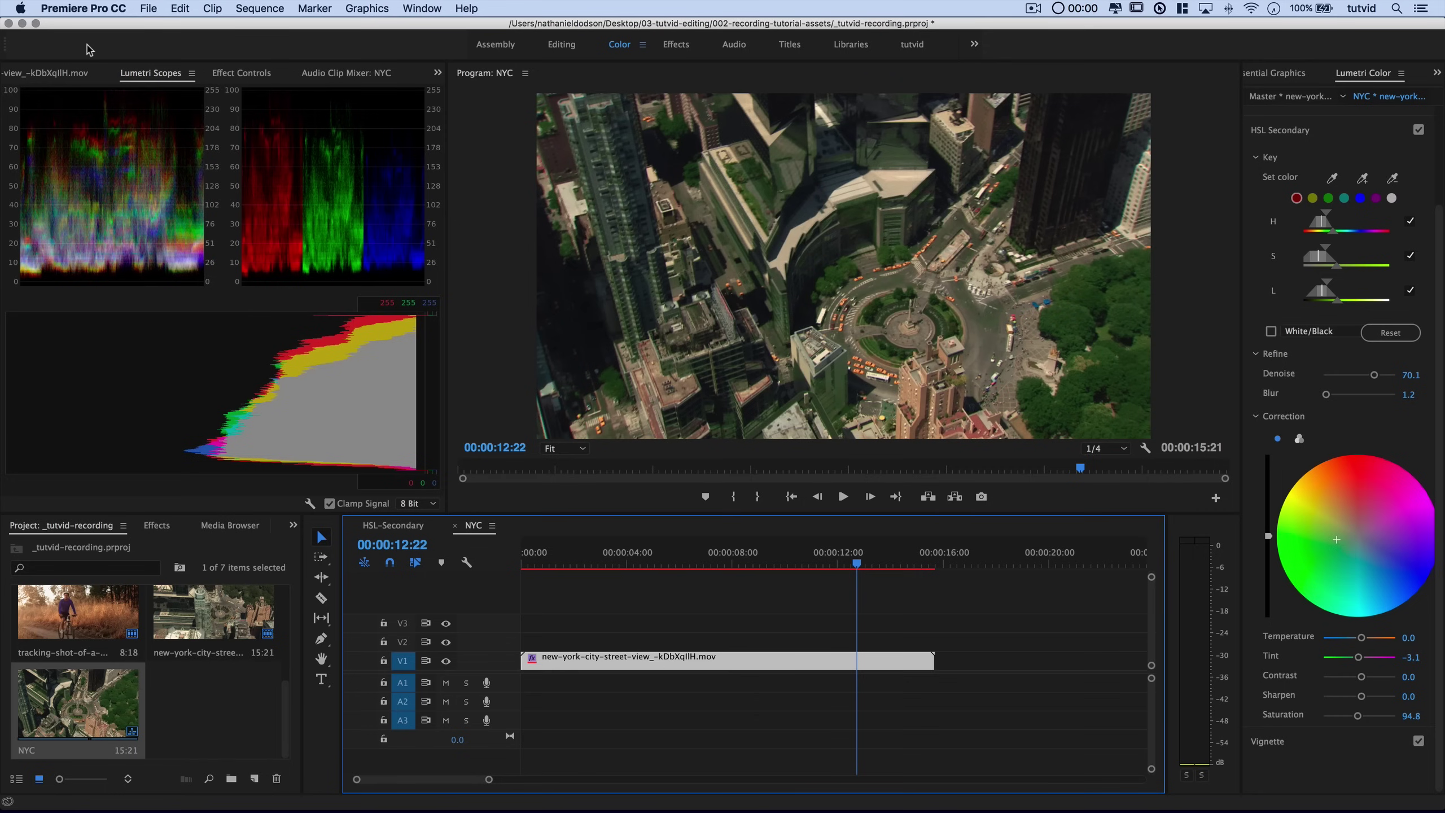
Step: Show the new-york clip's master Lumetri Color effect and its six sections in Effect Controls
{"action": "left_click", "coordinate": [50, 74]}
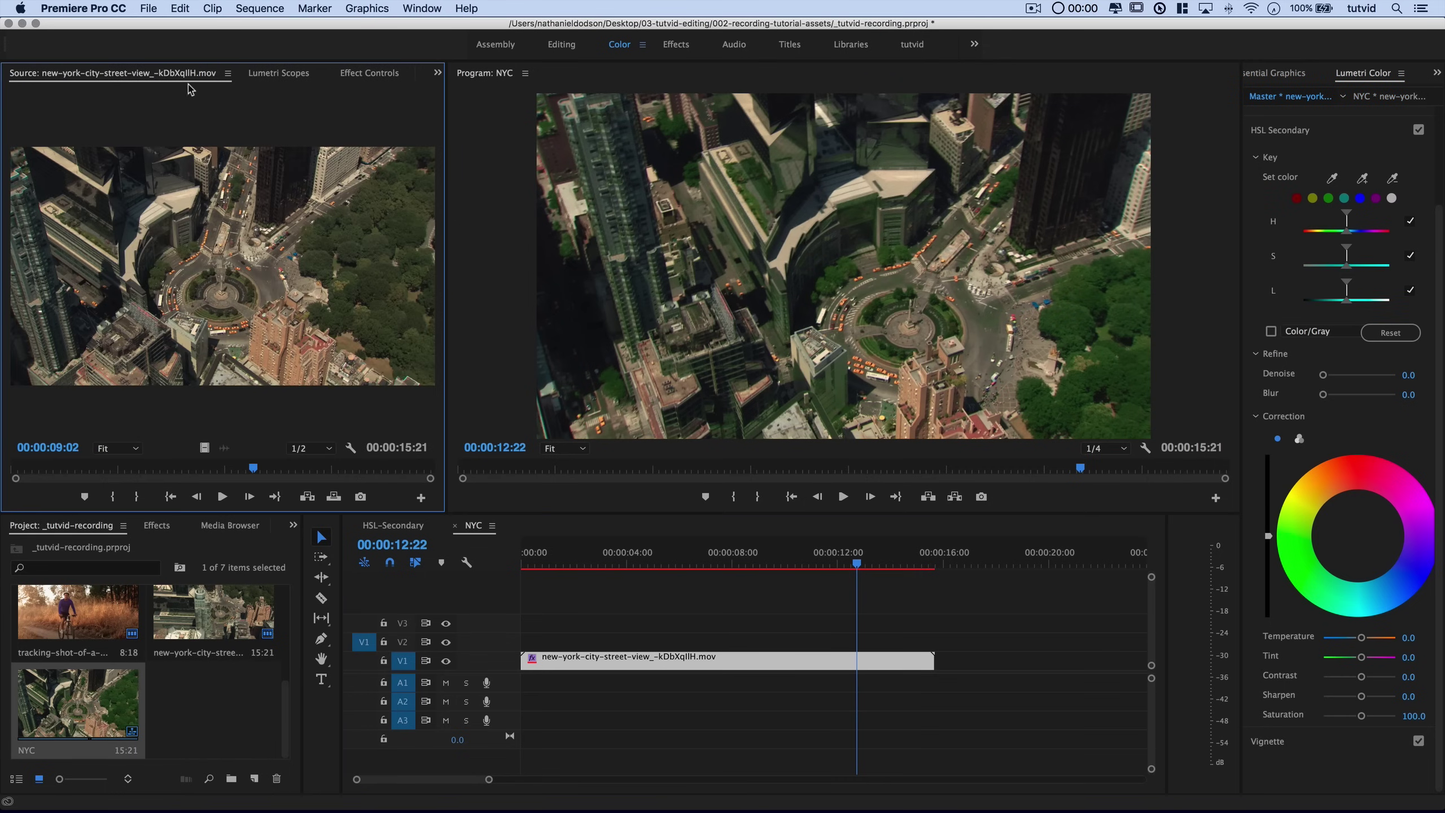
{"action": "left_click", "coordinate": [369, 73]}
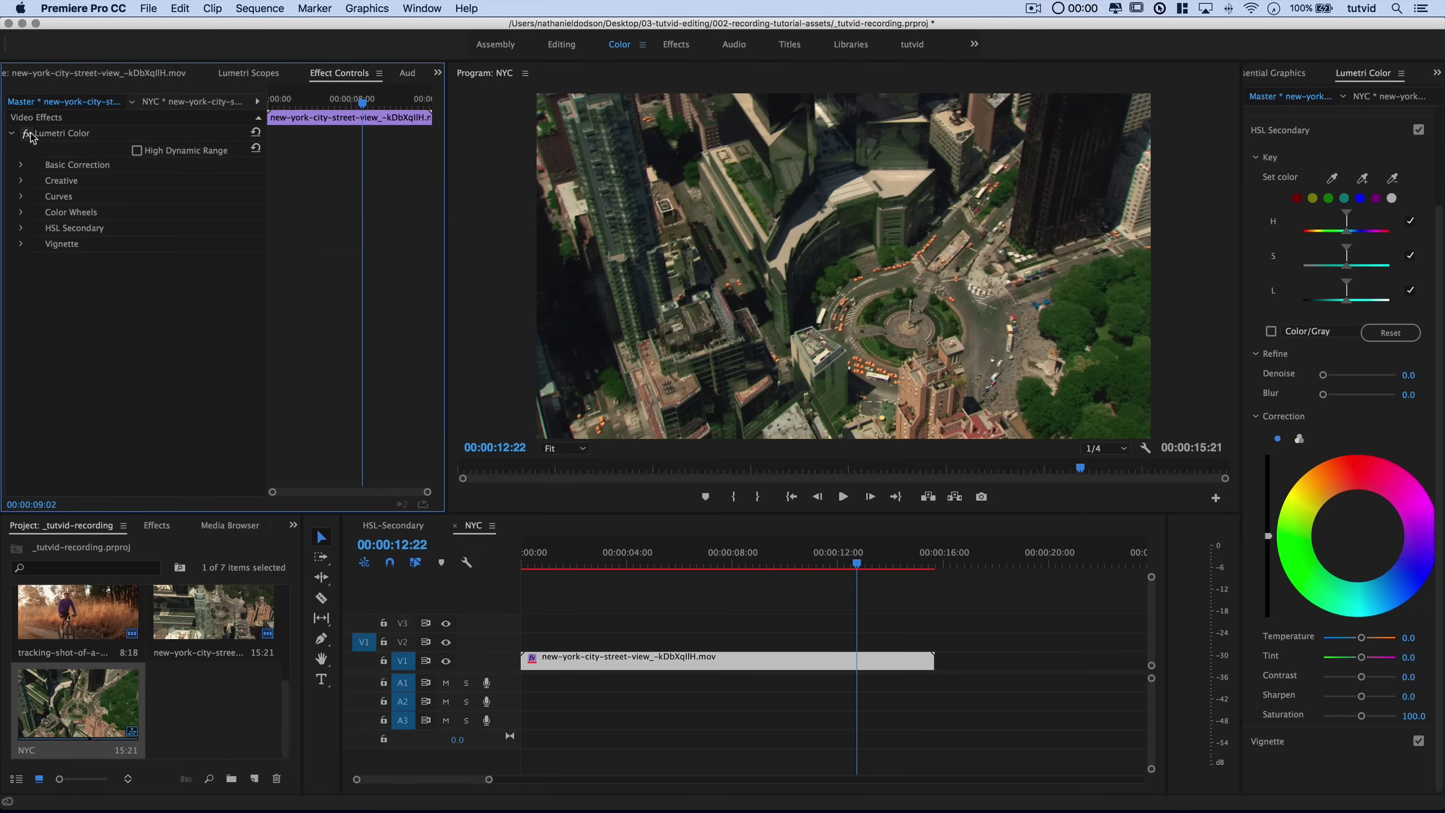